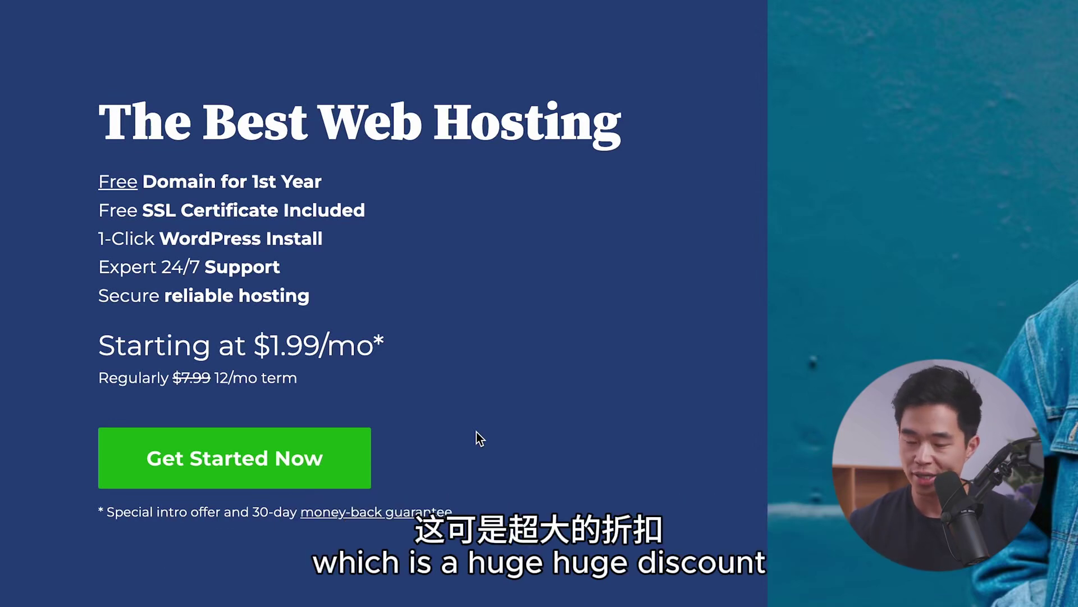
Step: Bring up the hosting plans and compare Basic ($1.99/mo), Choice Plus ($3.99/mo) and Online Store ($7.45/mo)
left_click(282, 457)
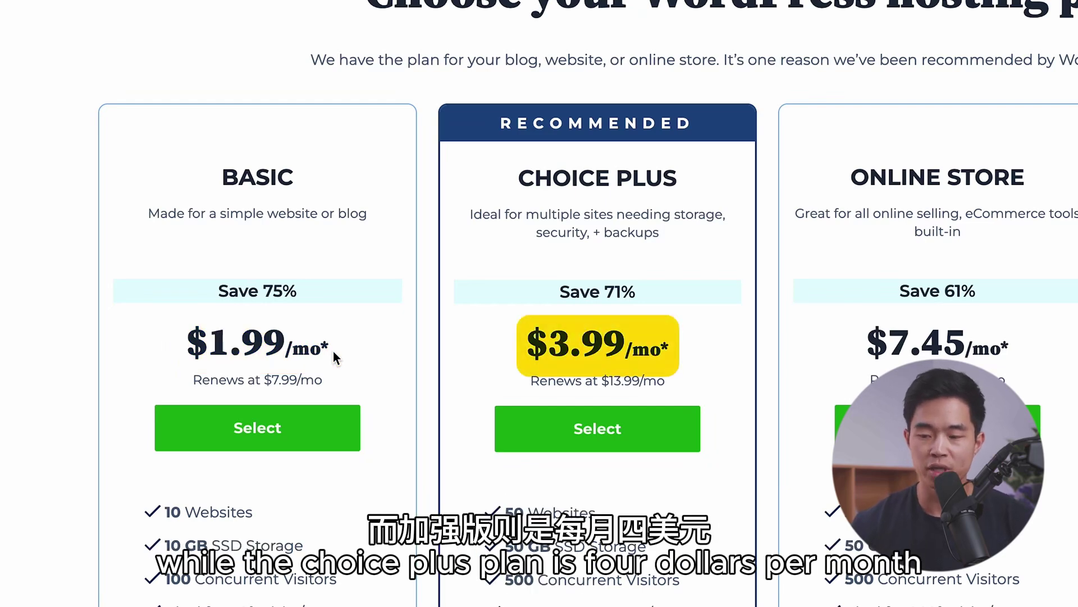
scroll(332, 352, "down", 1)
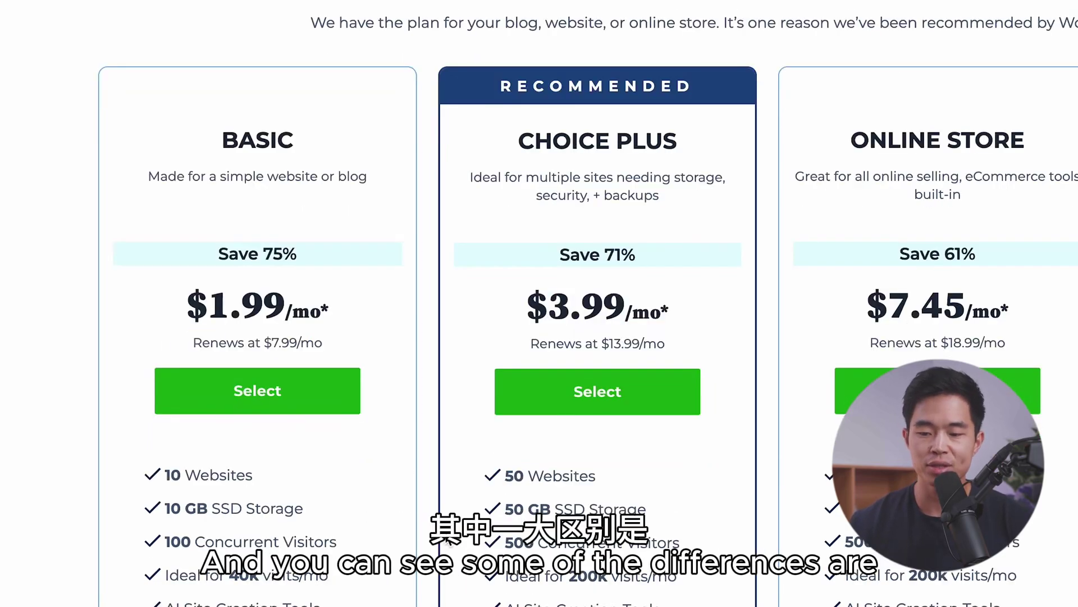
scroll(422, 553, "down", 4)
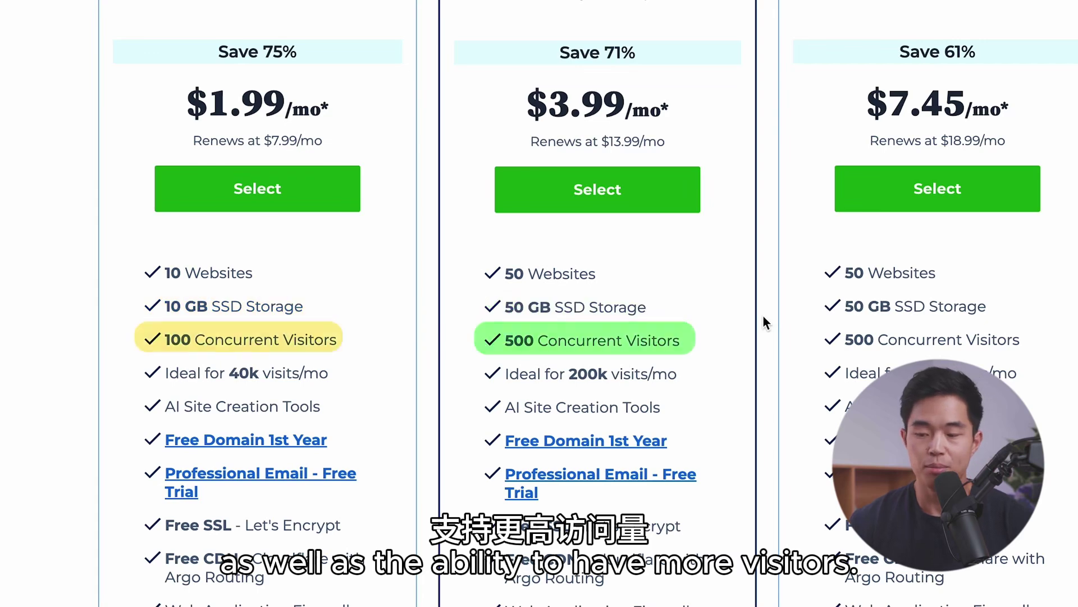
scroll(763, 318, "down", 1)
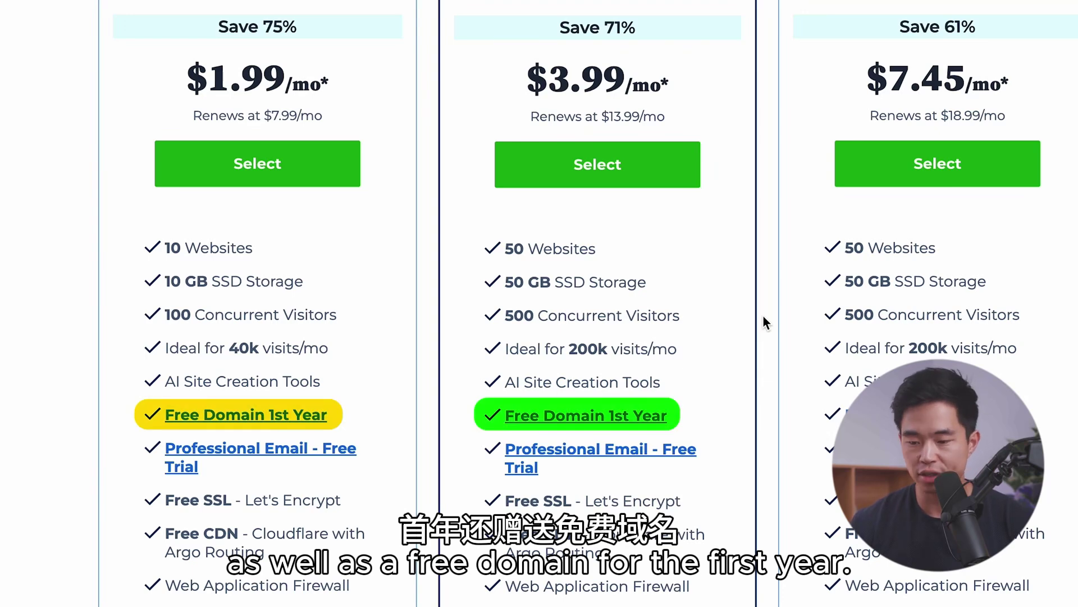
scroll(763, 317, "down", 3)
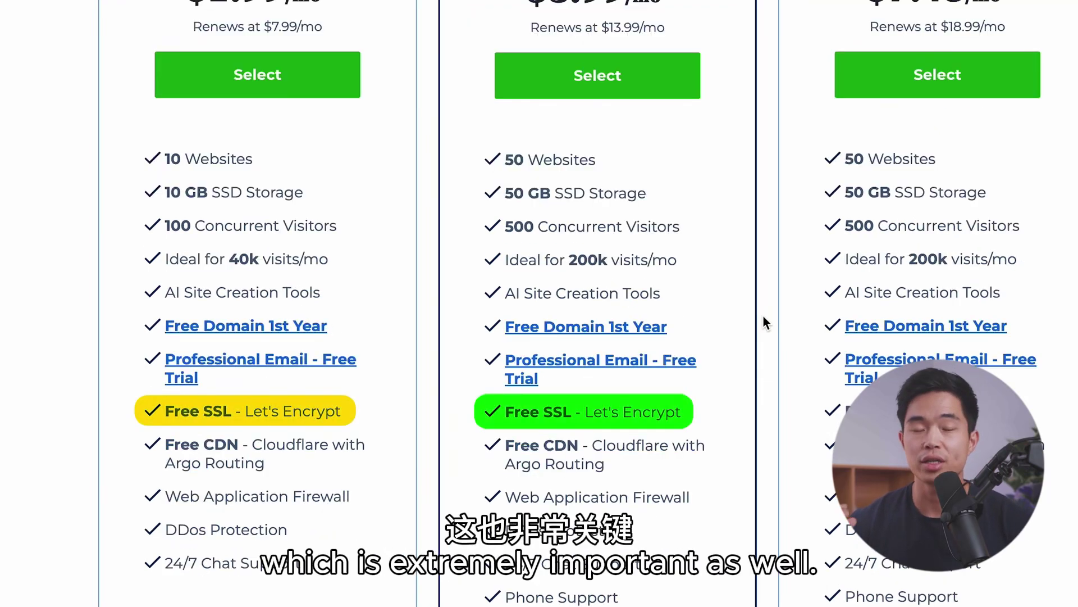
scroll(763, 316, "down", 10)
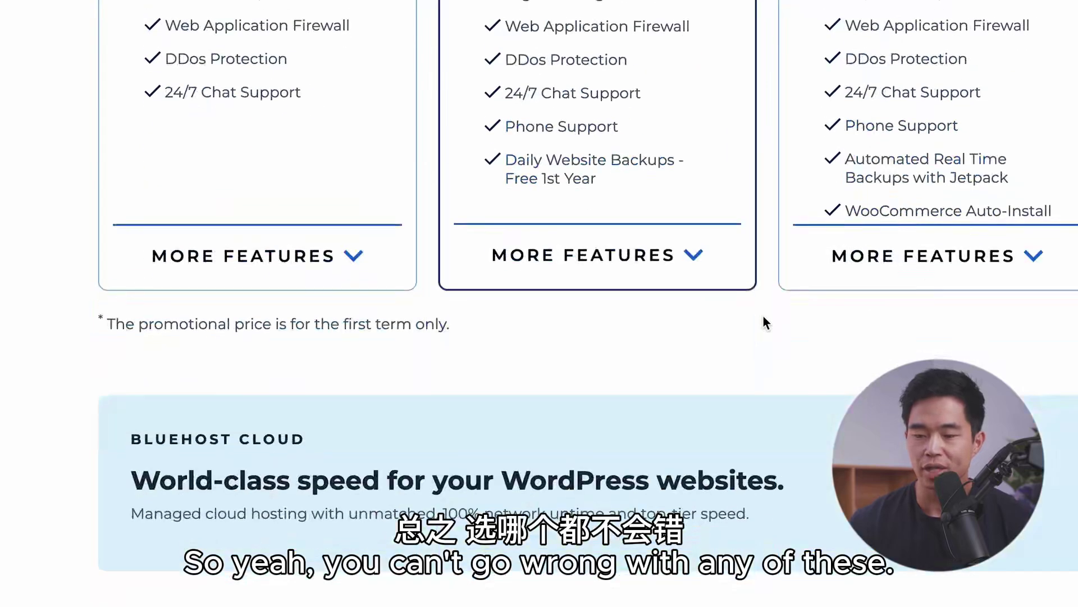
scroll(763, 316, "up", 15)
scroll(763, 316, "down", 4)
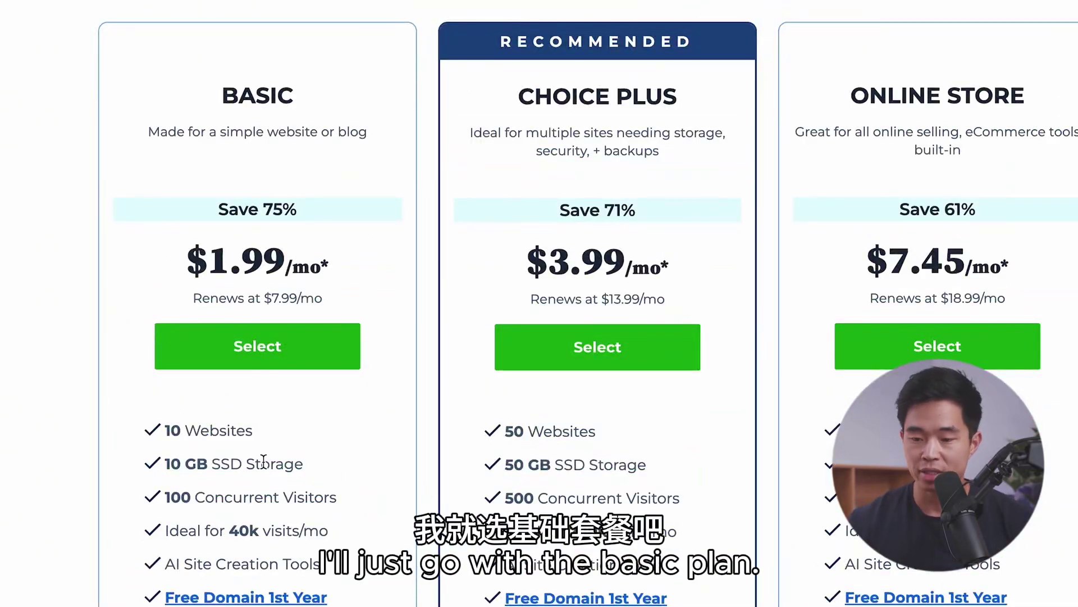
Step: Choose the Basic plan and search for a new domain name to claim free
left_click(256, 358)
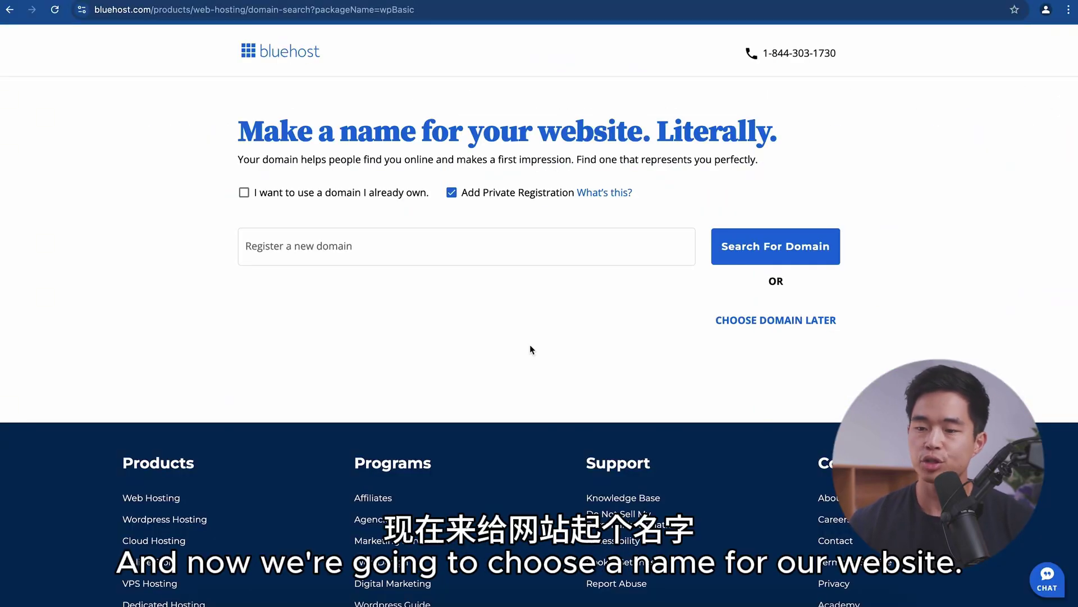
type("charliechangwebsite8")
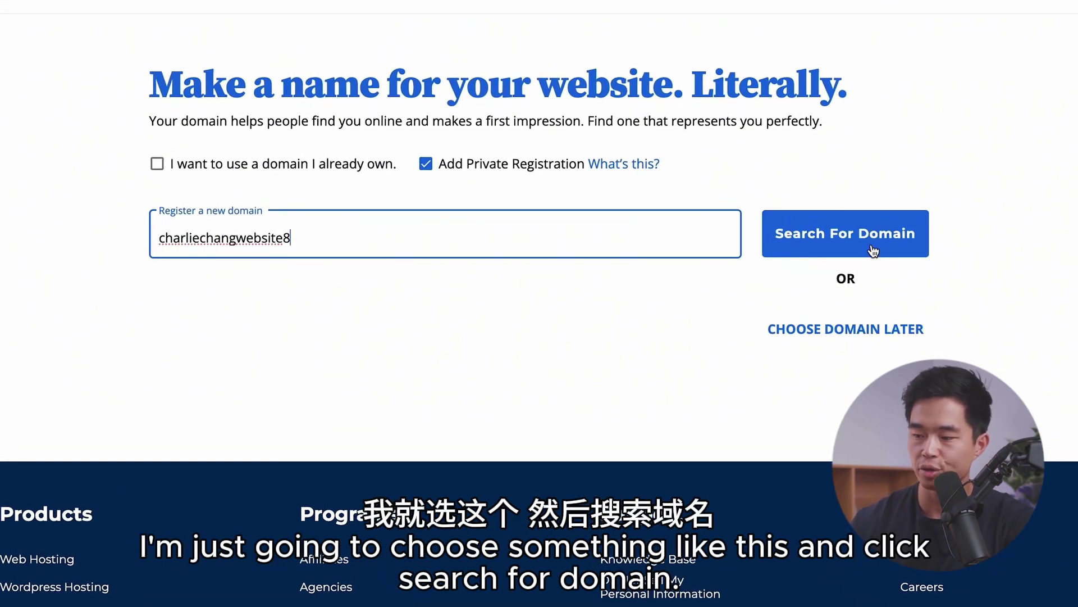
left_click(871, 244)
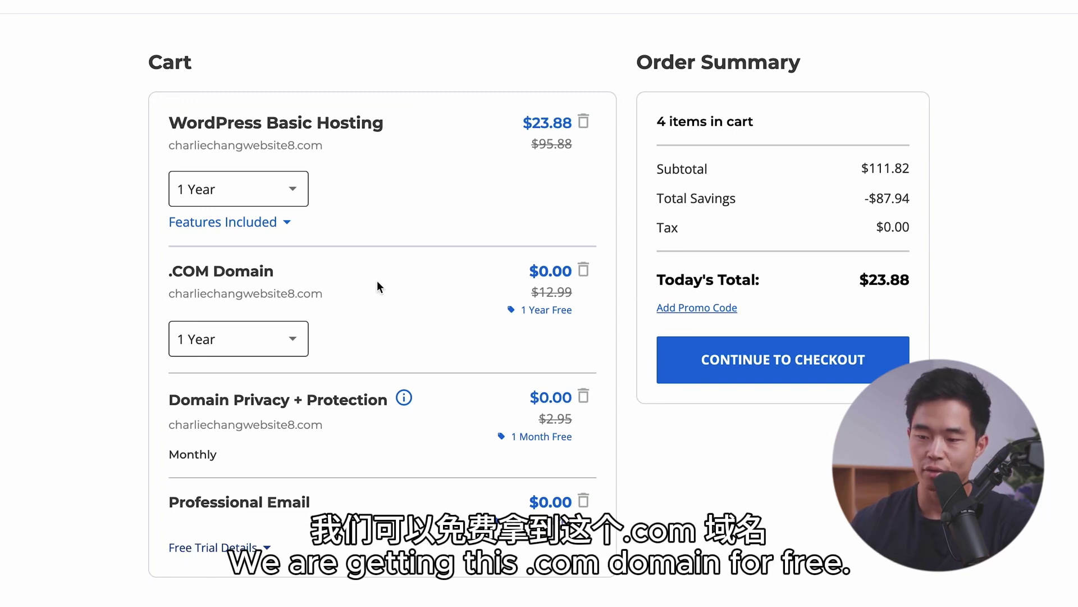
scroll(467, 327, "down", 1)
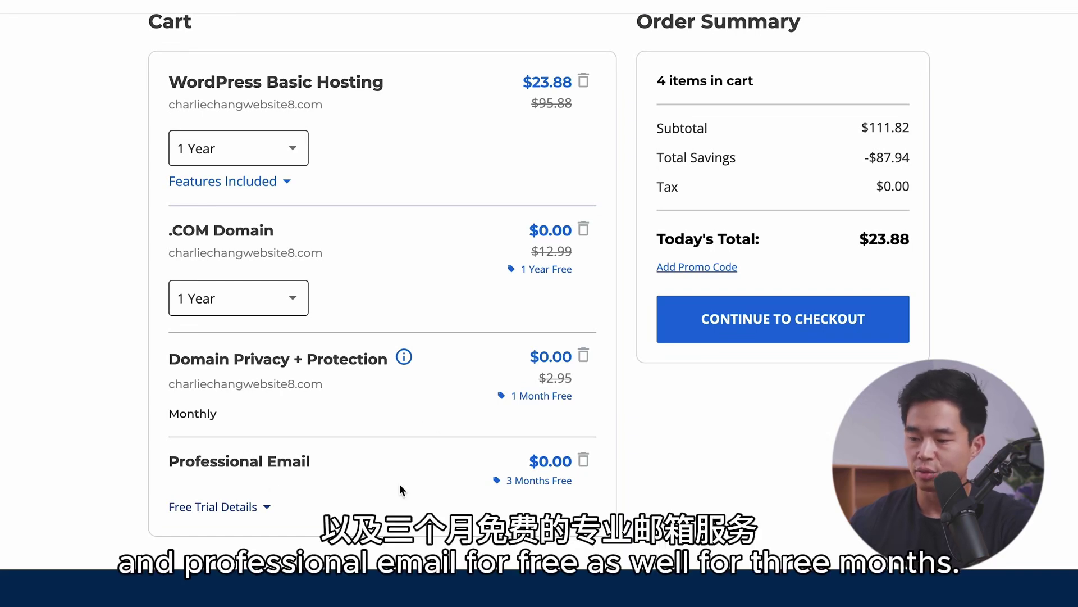
scroll(400, 487, "down", 1)
scroll(356, 200, "up", 2)
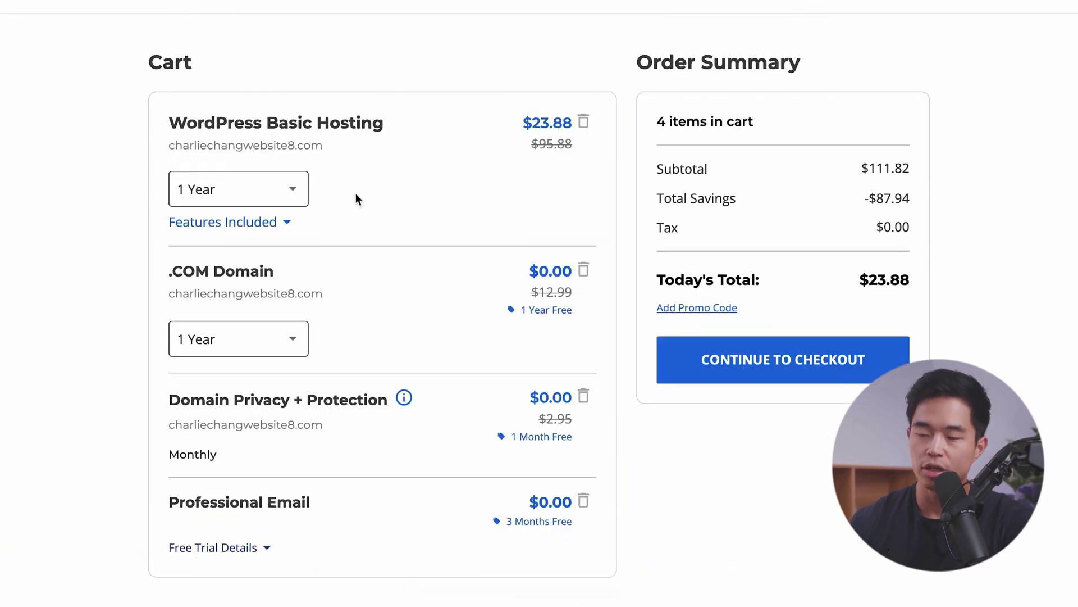
Step: Try the Monthly and 3 Years hosting terms, then settle on 1 Year at $23.88
left_click(293, 191)
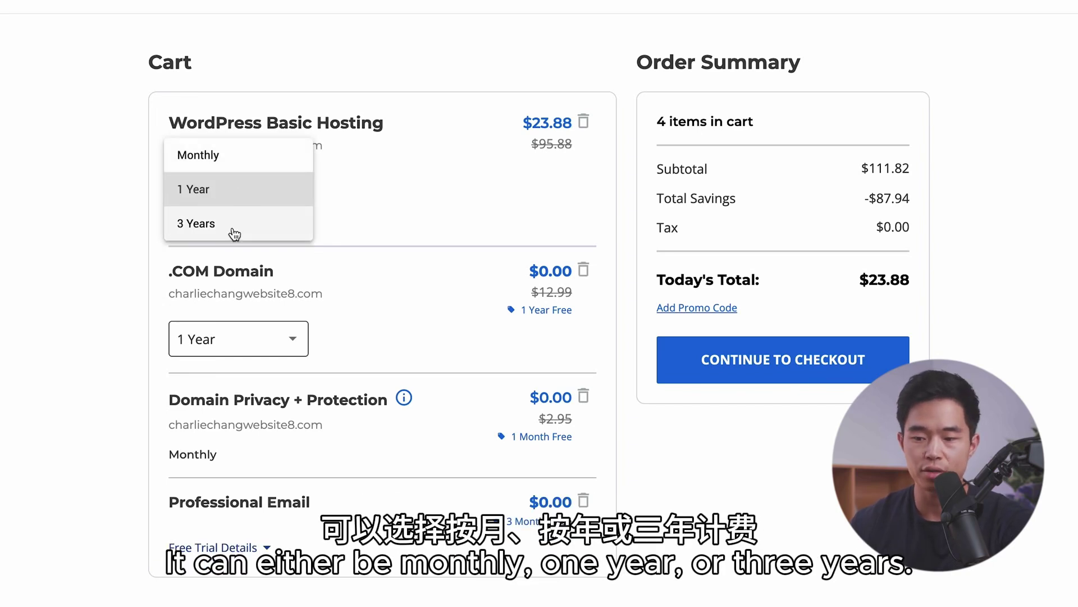
left_click(245, 156)
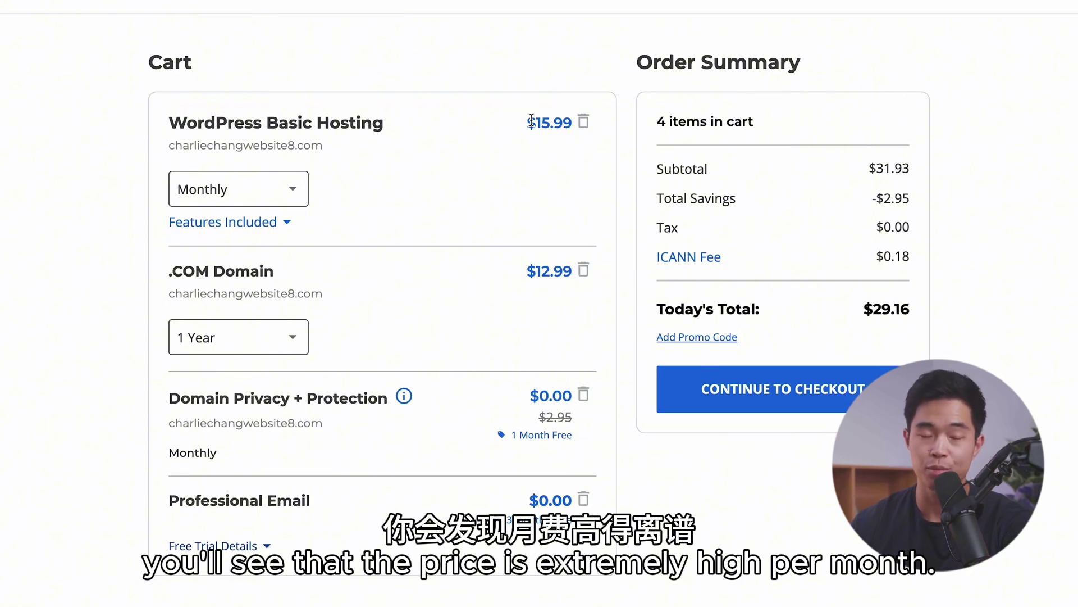
left_click(294, 193)
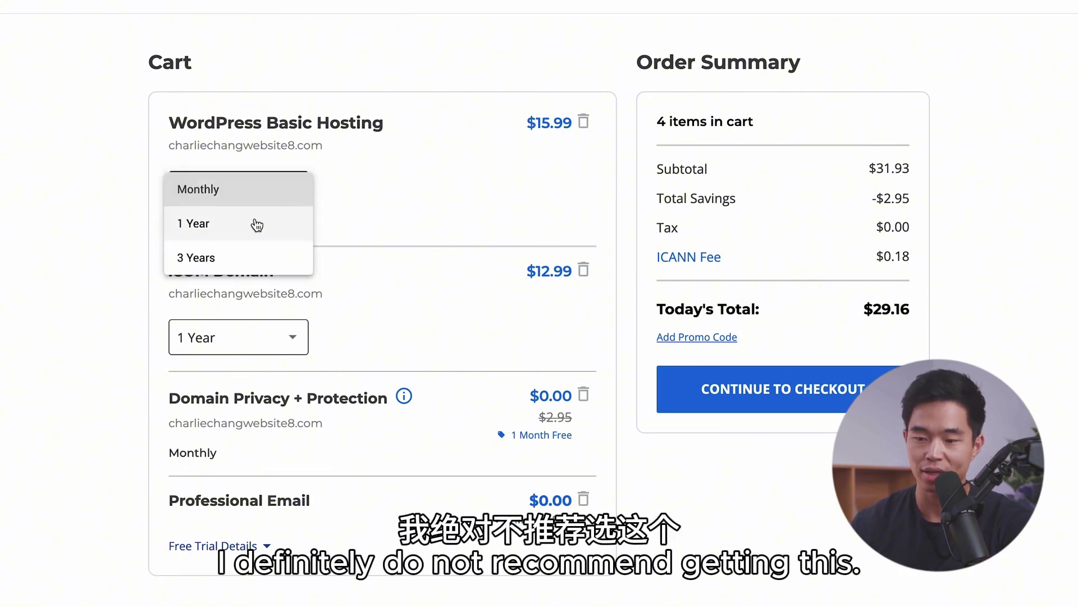
left_click(256, 225)
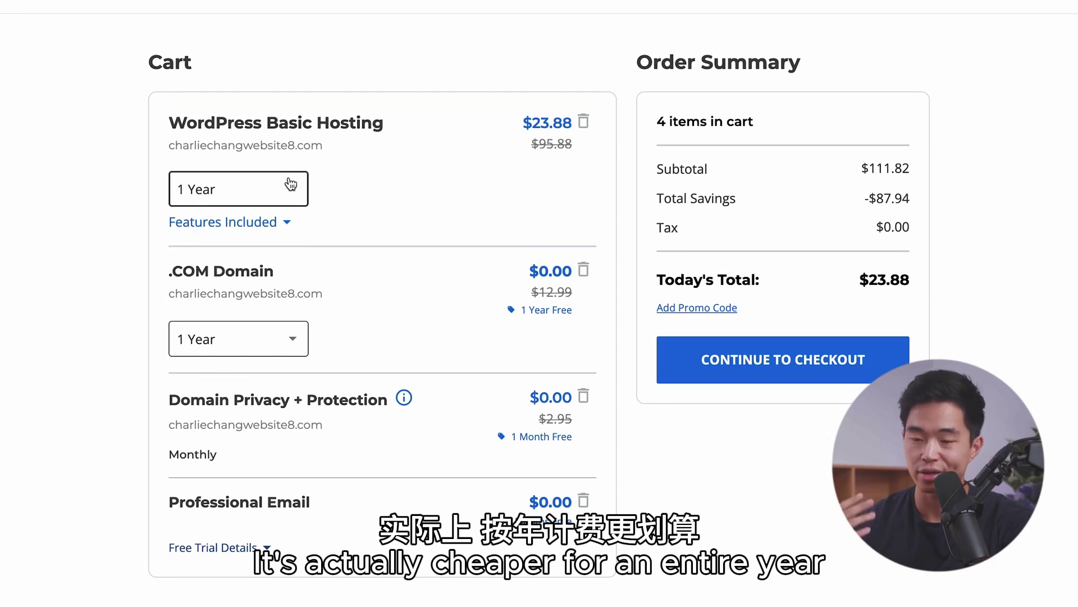
left_click(290, 185)
left_click(262, 229)
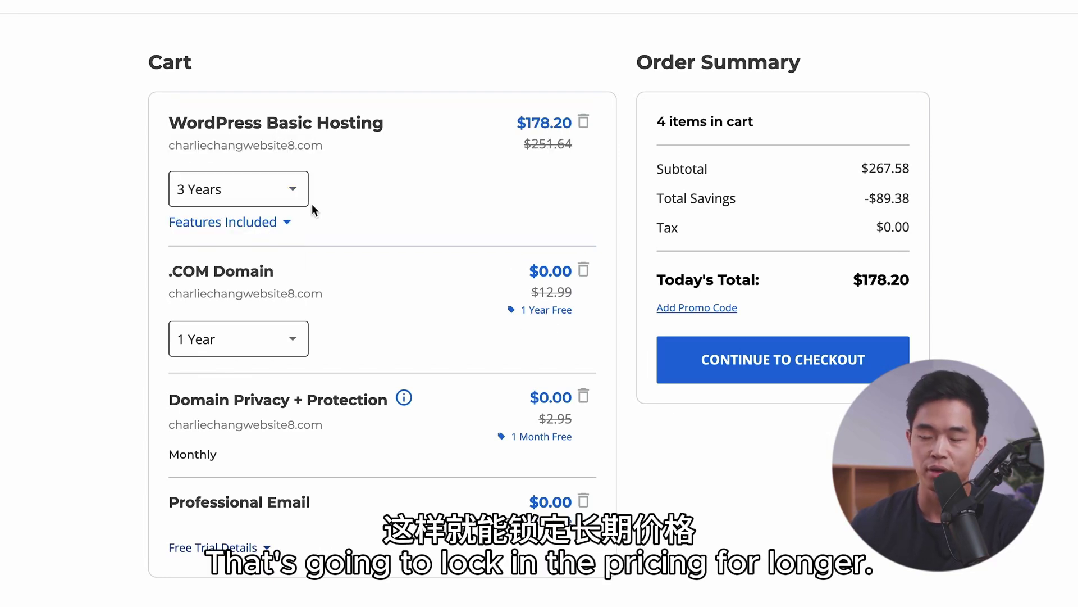
left_click(292, 199)
left_click(264, 225)
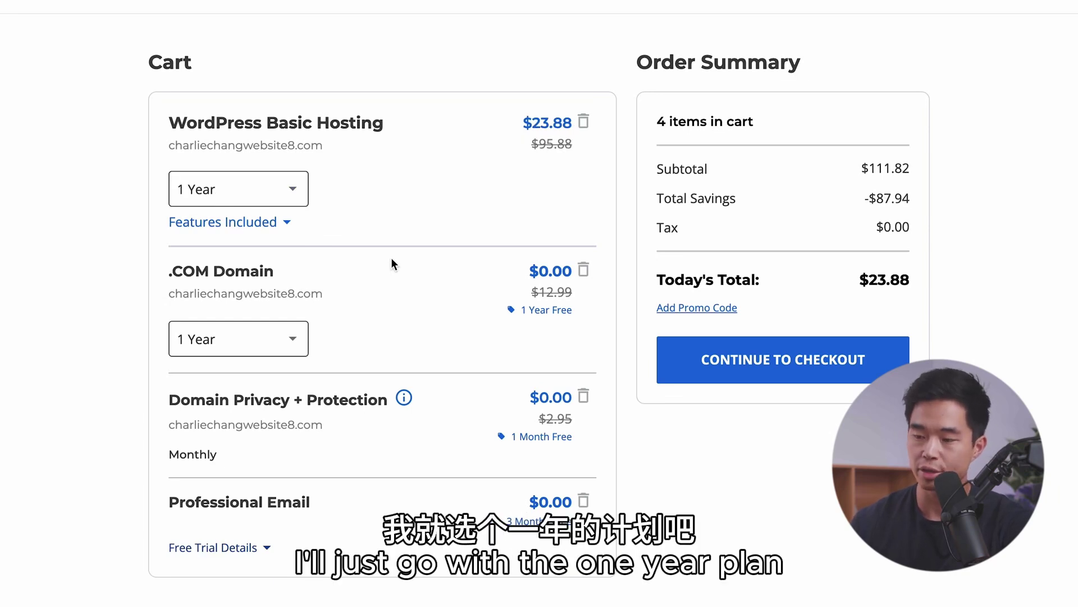
scroll(392, 264, "down", 1)
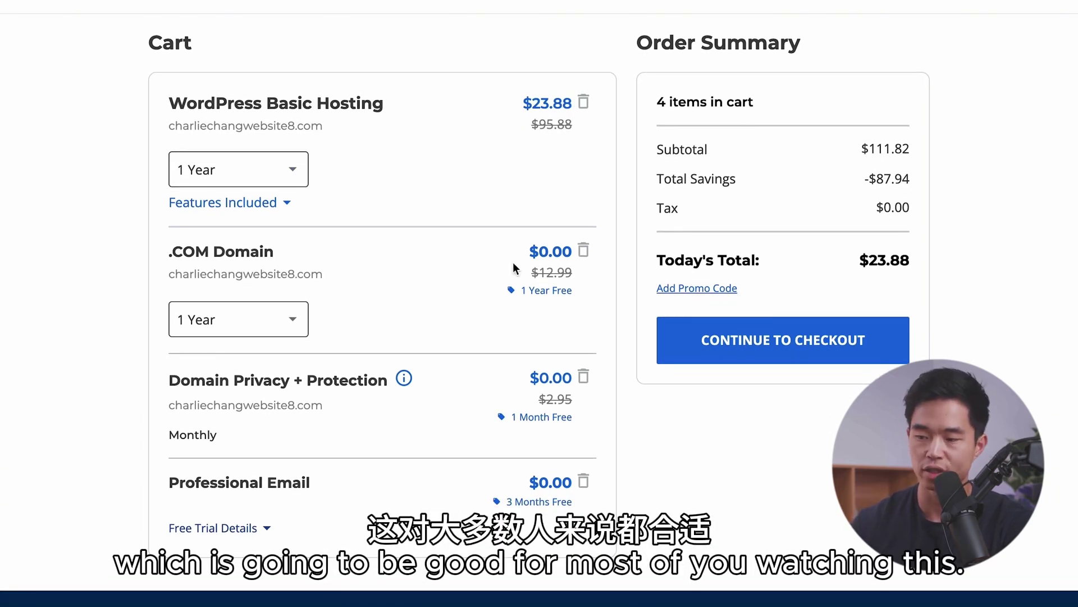
Step: Check out with contact, account and billing details, submit payment, and log in to WordPress
left_click(857, 348)
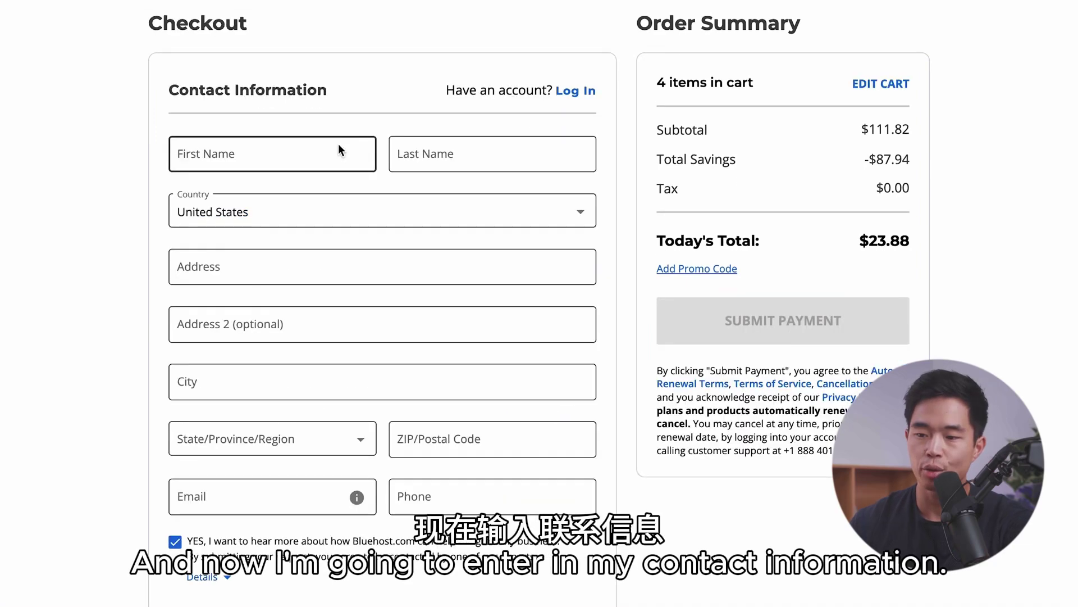
left_click(277, 160)
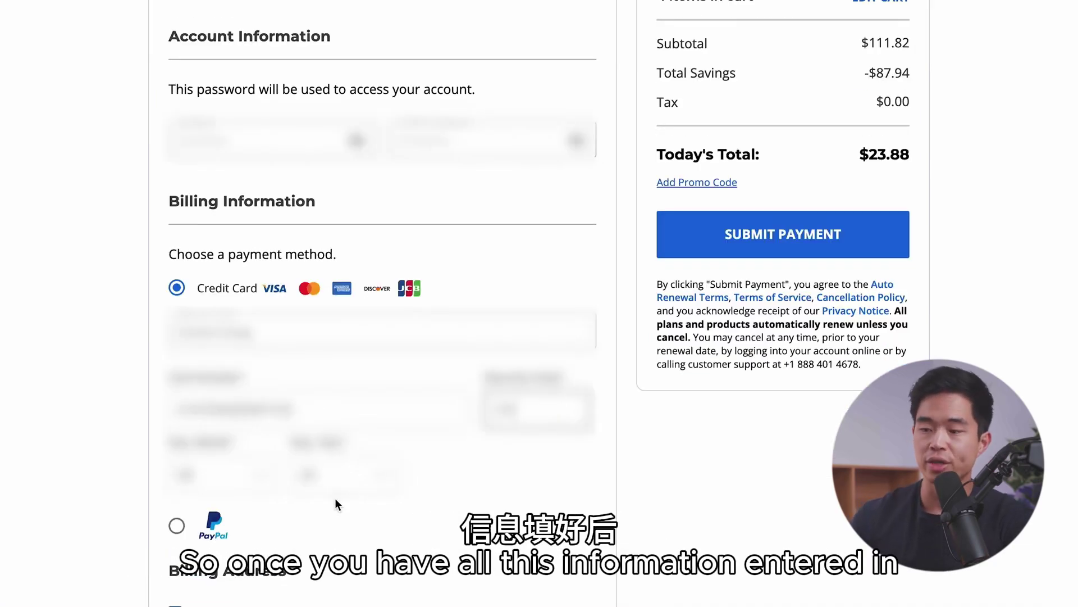
left_click(801, 241)
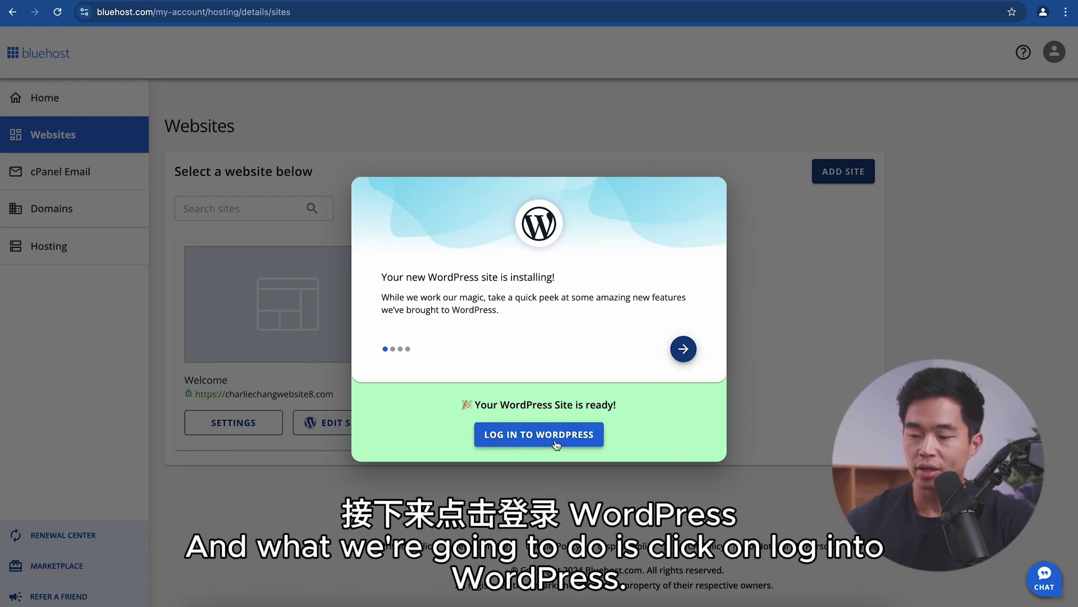
left_click(539, 434)
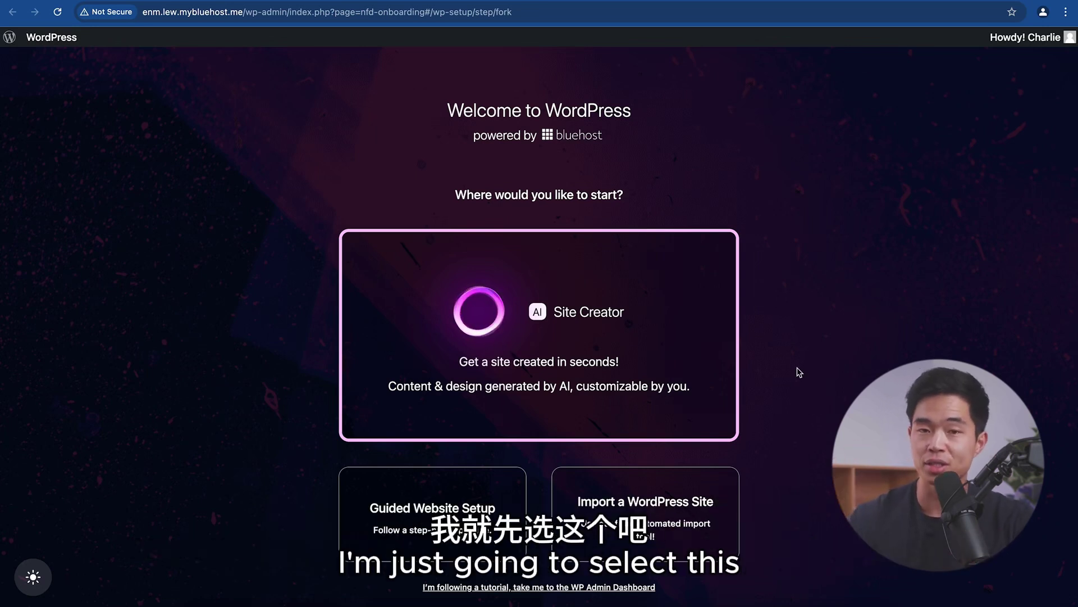
Step: Run AI Site Creator: describe the site, add a logo, and pick Beginner experience level
left_click(643, 349)
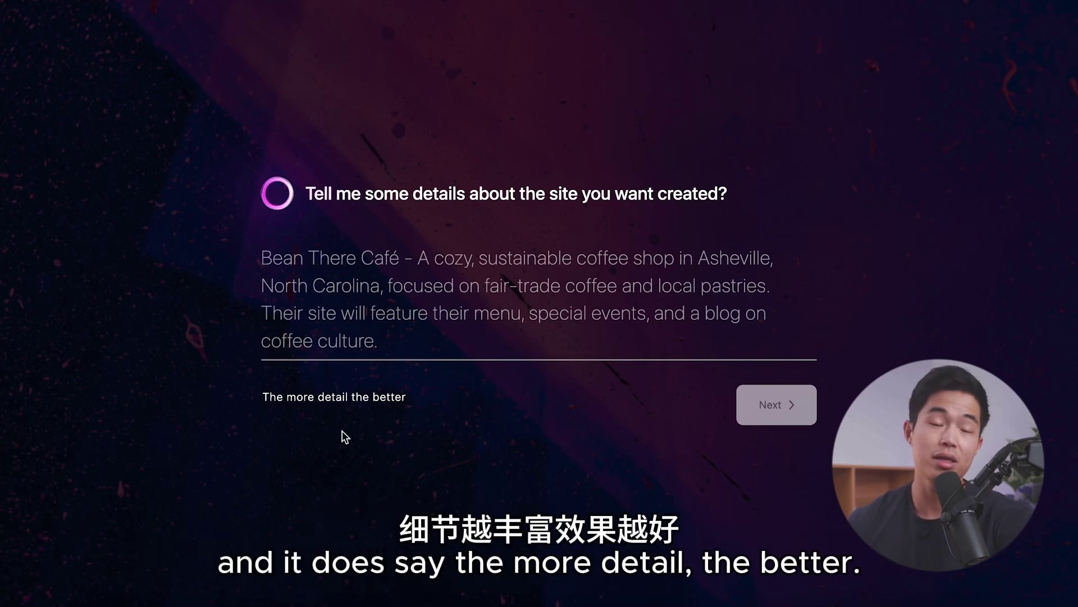
left_click(405, 287)
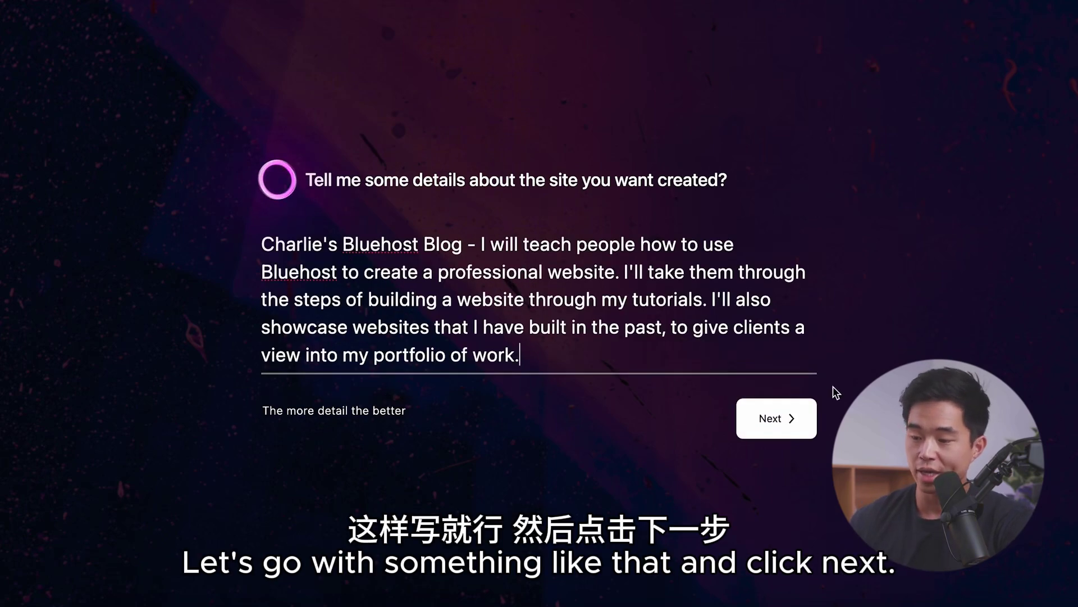
left_click(777, 421)
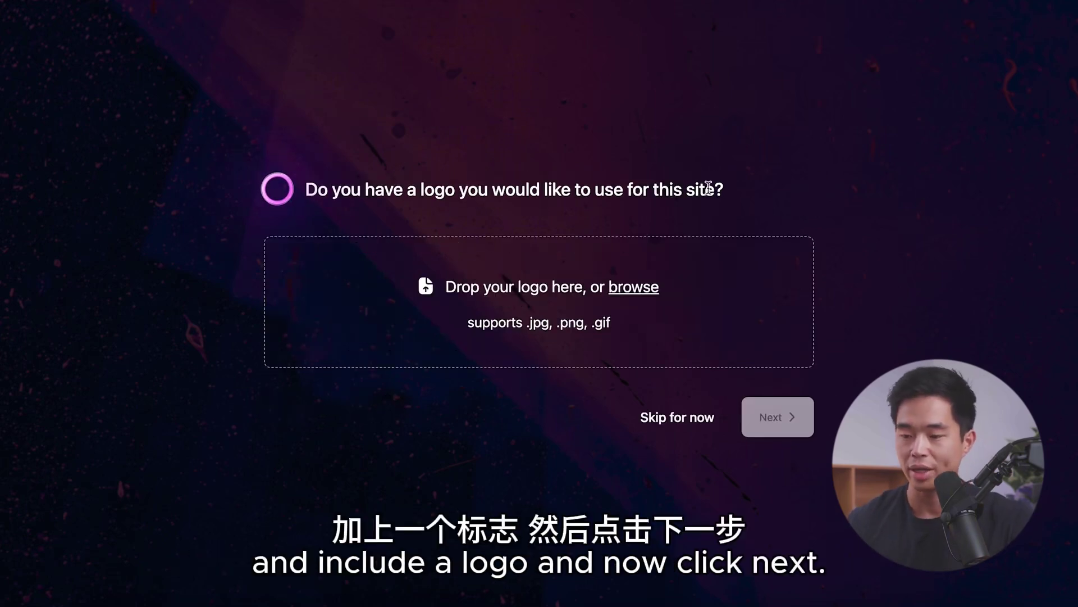
left_click(620, 289)
left_click(777, 418)
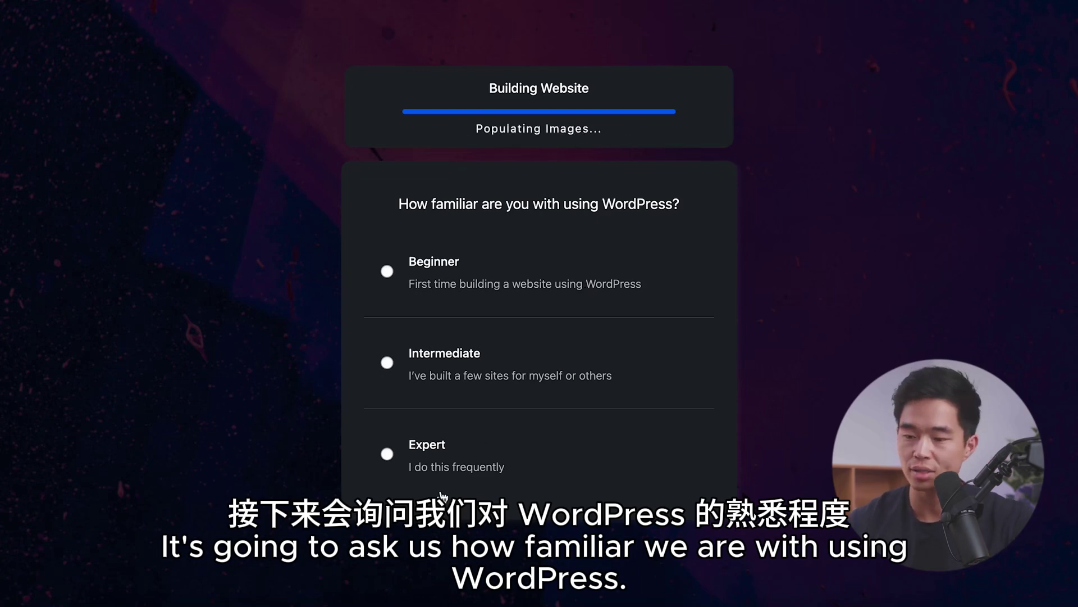
left_click(387, 270)
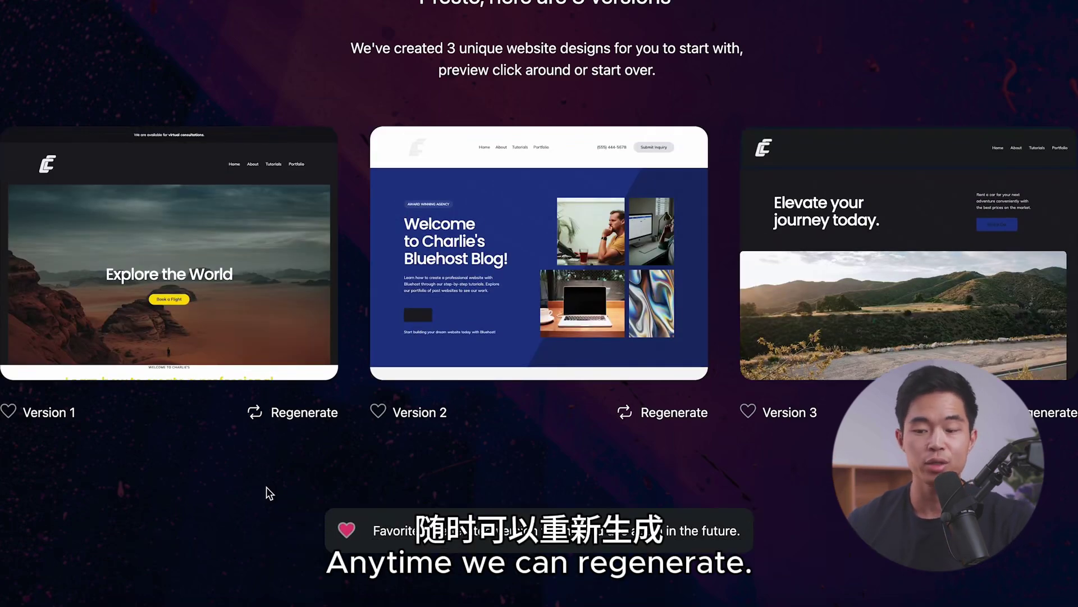
Step: Regenerate Version 1, preview Version 3 full size, and save Version 3 as the design
mouse_move(335, 377)
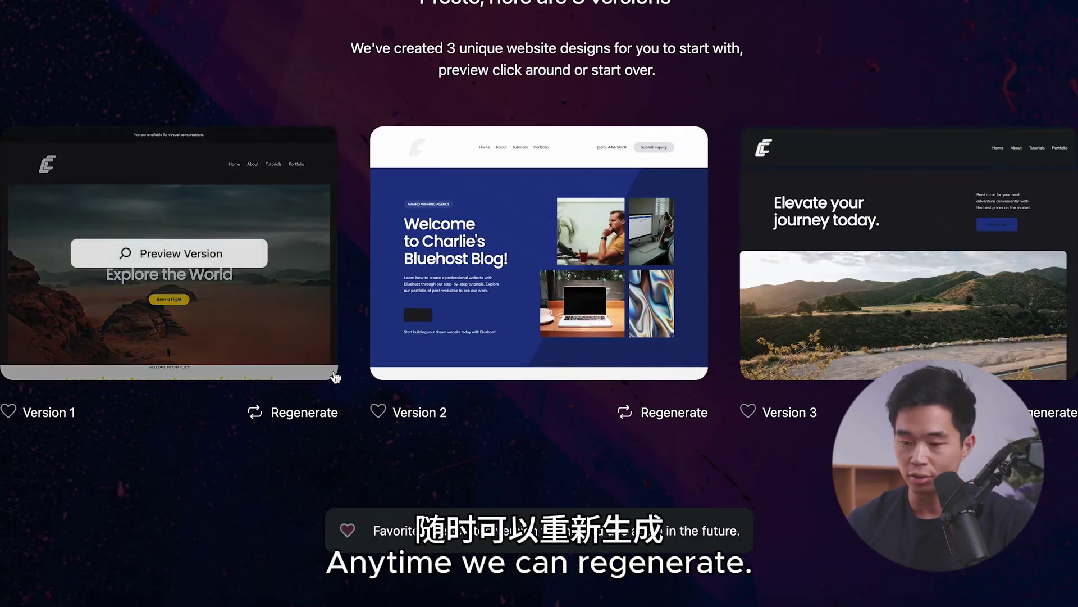
left_click(298, 428)
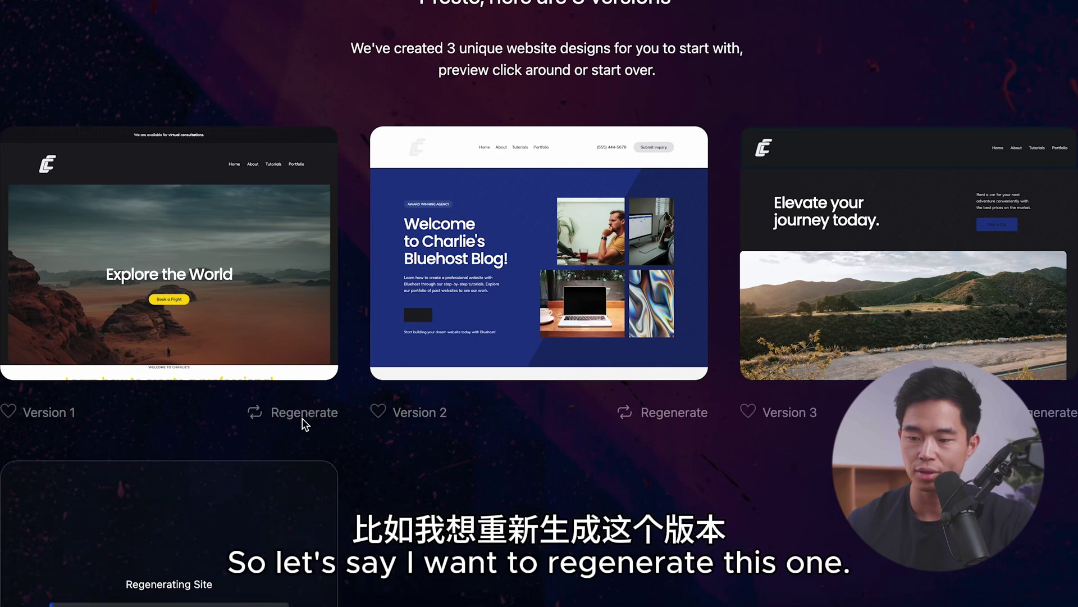
scroll(304, 423, "down", 2)
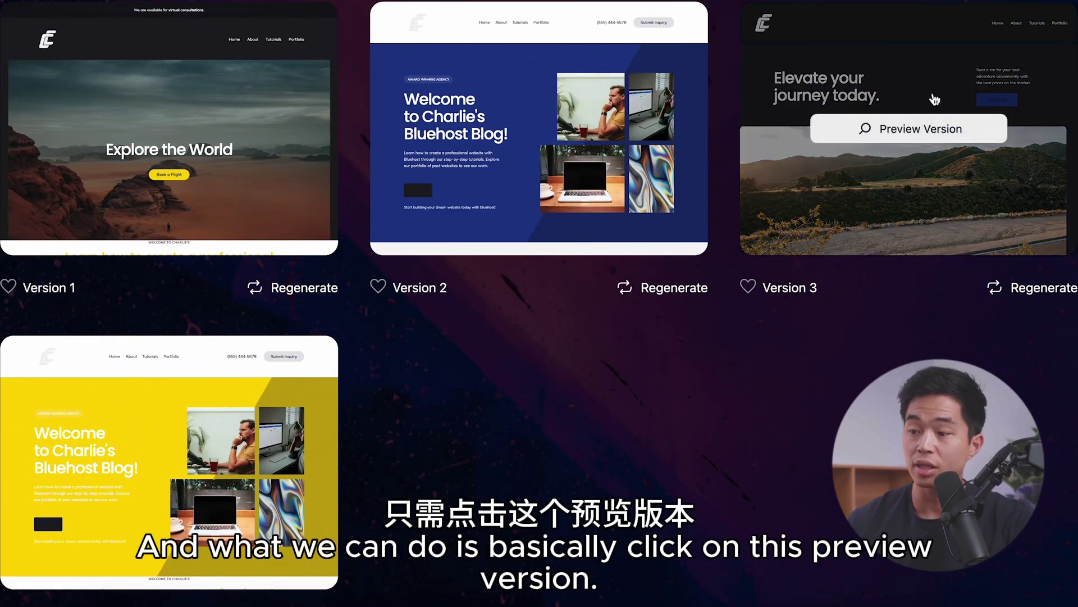
left_click(926, 127)
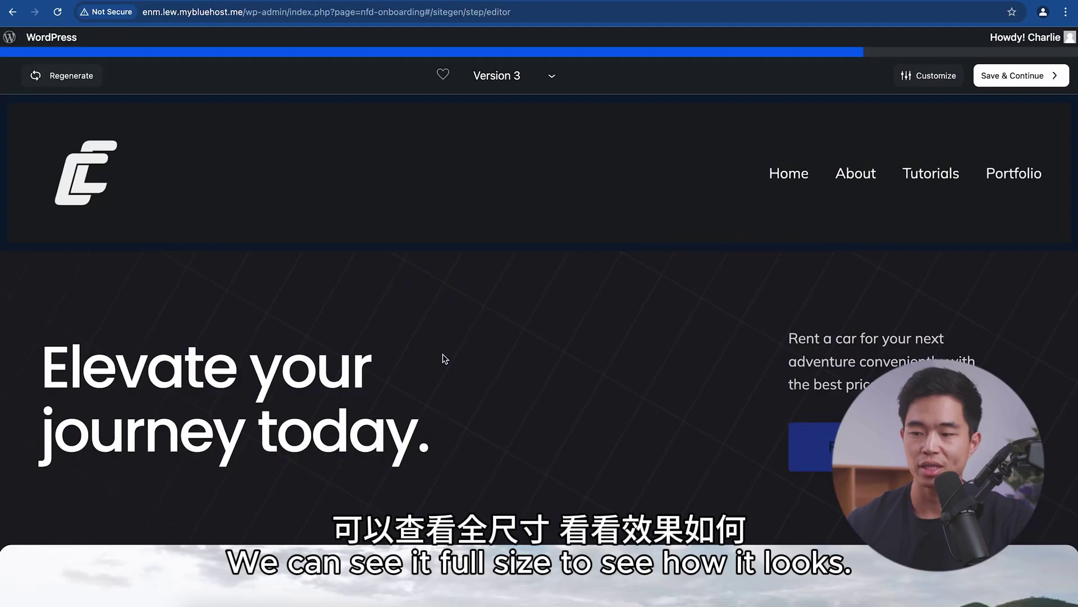
scroll(441, 357, "down", 5)
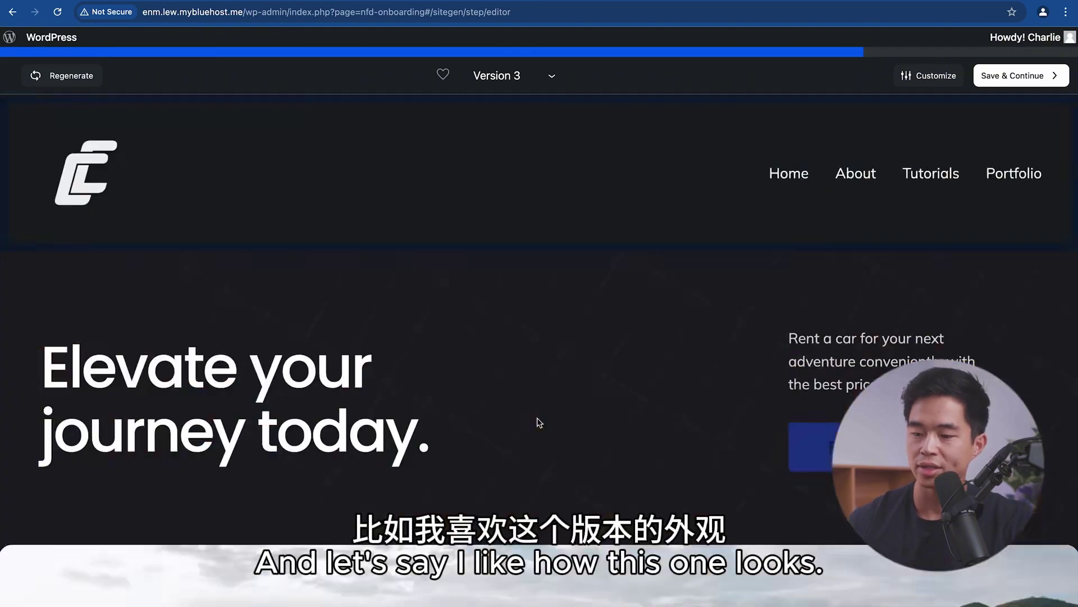
scroll(538, 421, "down", 15)
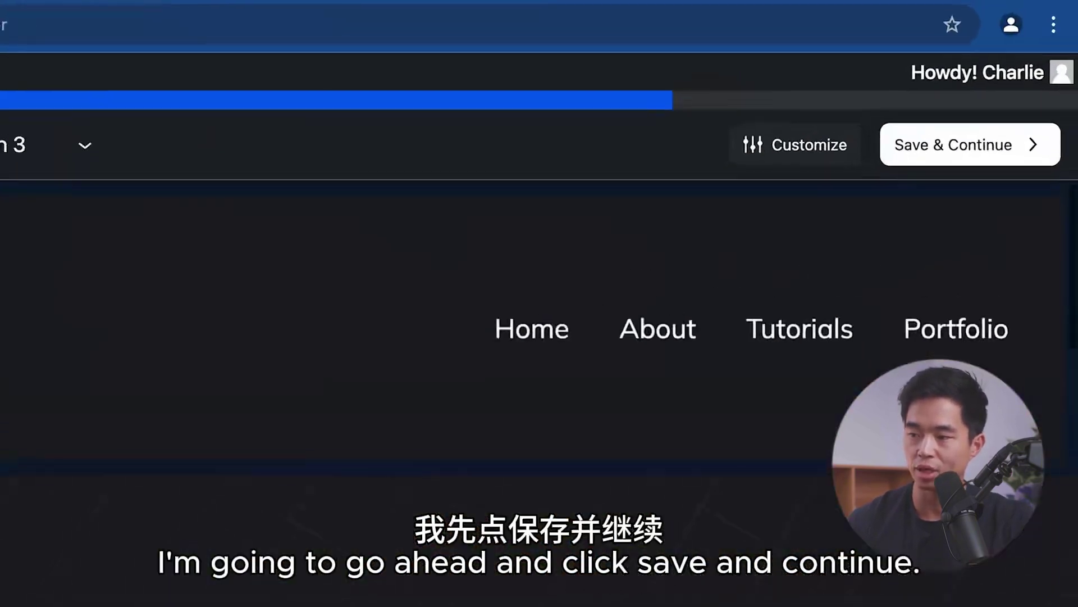
left_click(978, 149)
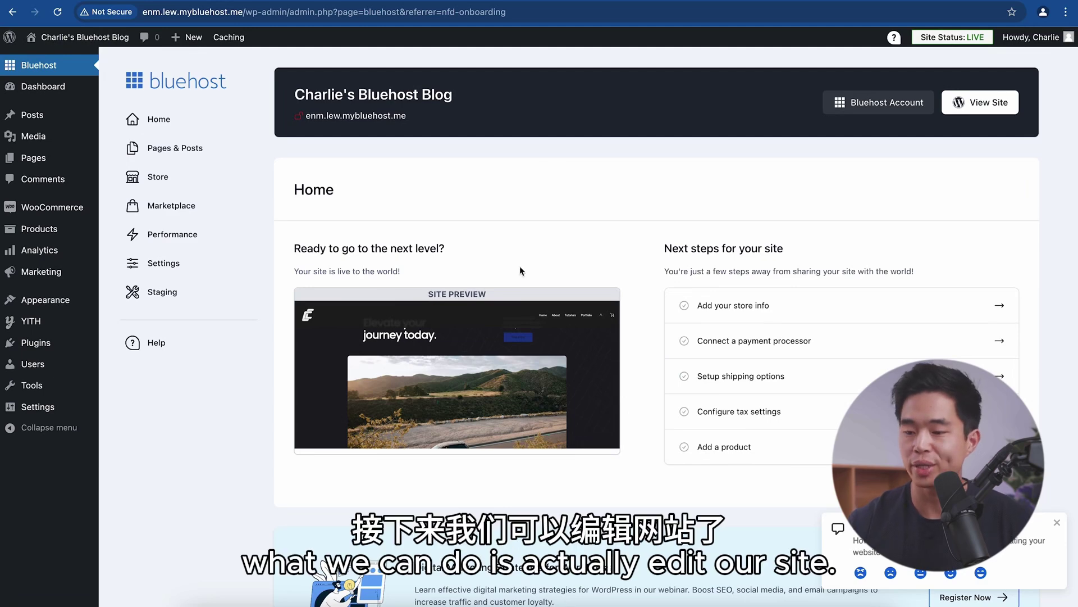
Step: Use Edit your site on the Site Preview to edit the Home page
mouse_move(466, 407)
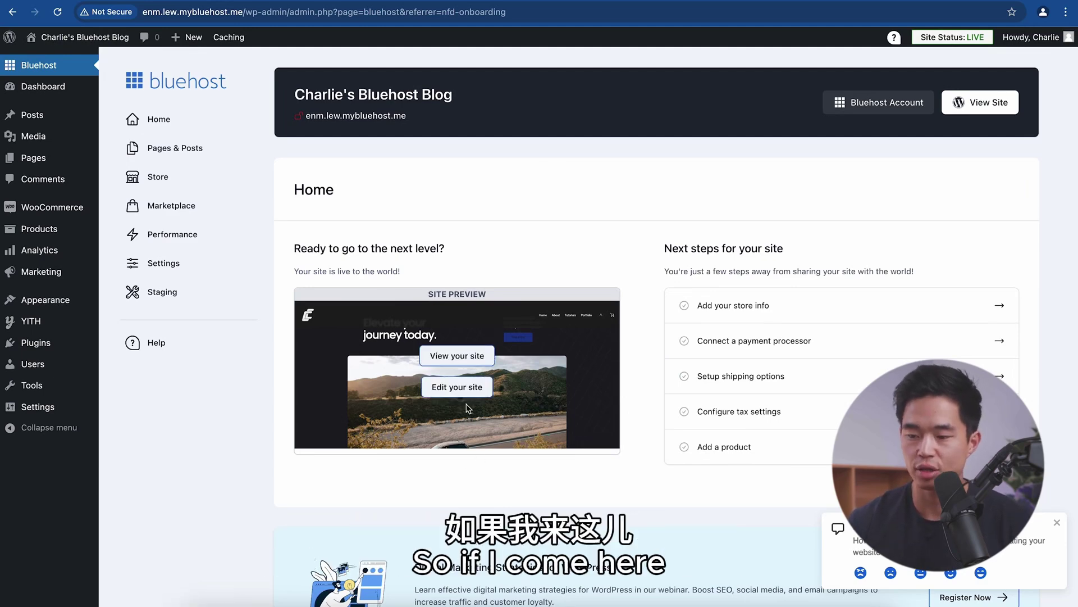
left_click(473, 390)
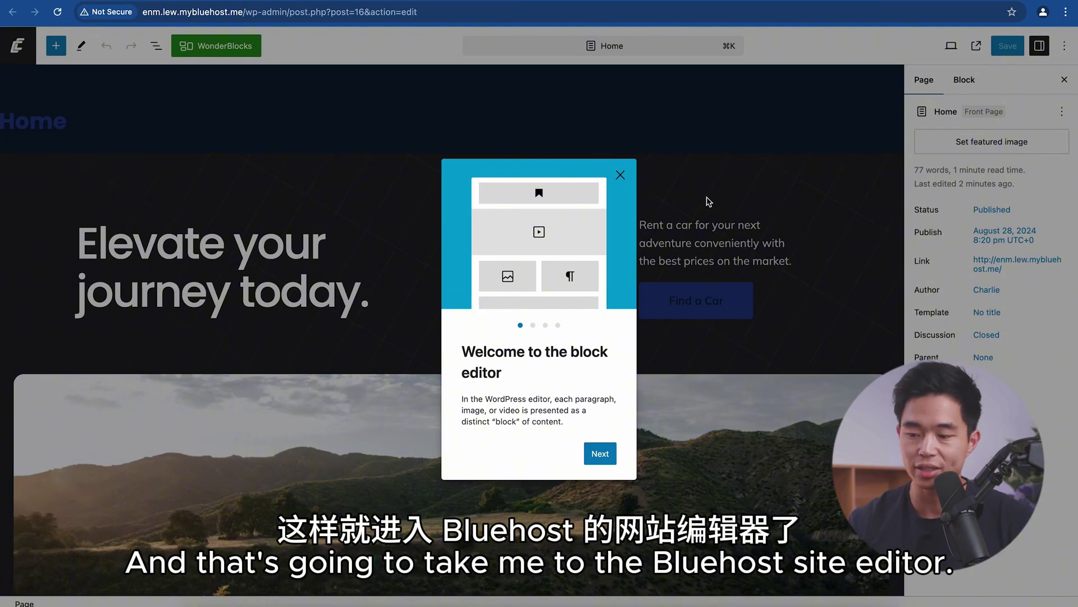
Step: Dismiss the welcome tour and change the hero heading to the owner's name plus 'Builds Websites'
left_click(331, 247)
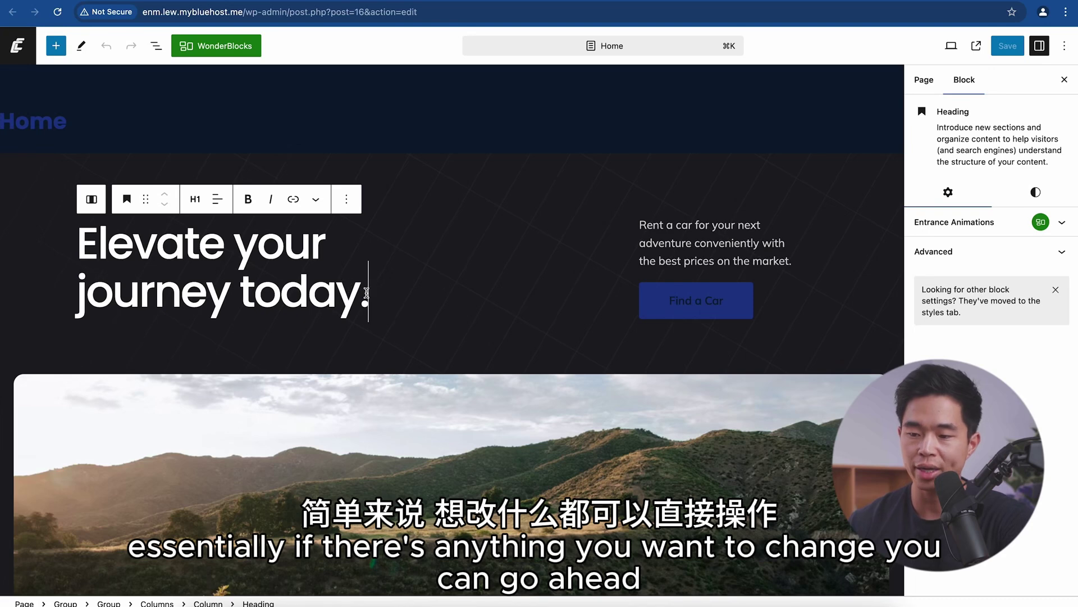
left_click_drag(370, 297, 66, 240)
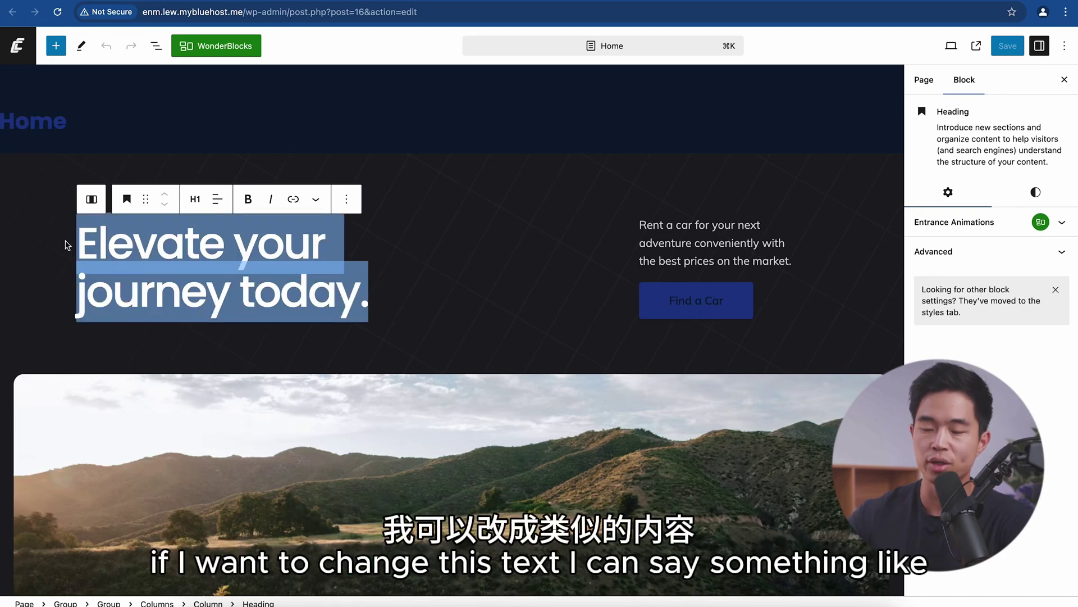
type("Charlie Chan")
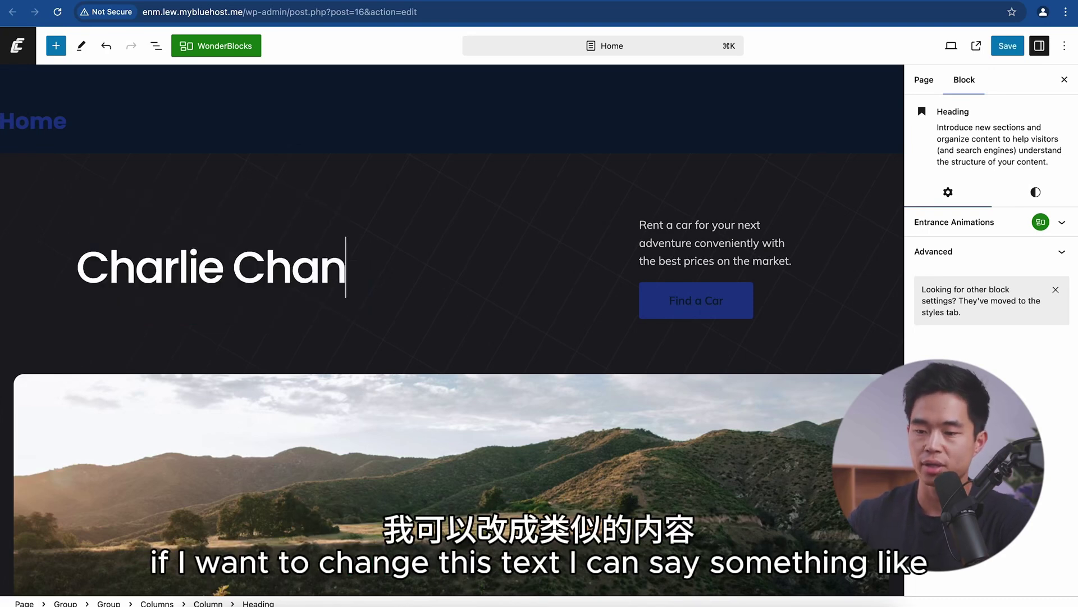
type("g Build")
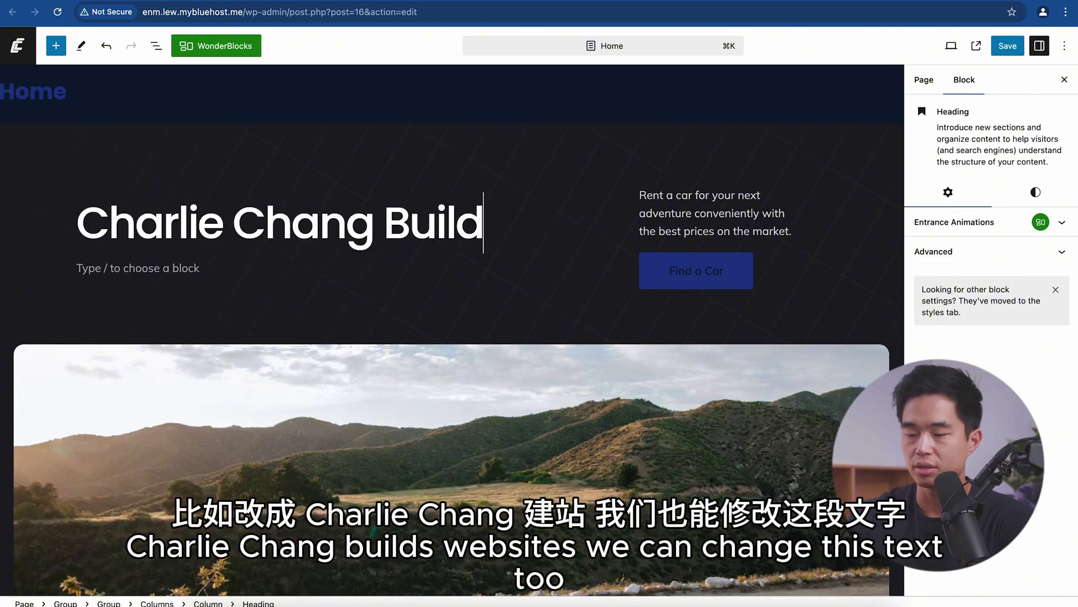
type("s Websites")
left_click(723, 207)
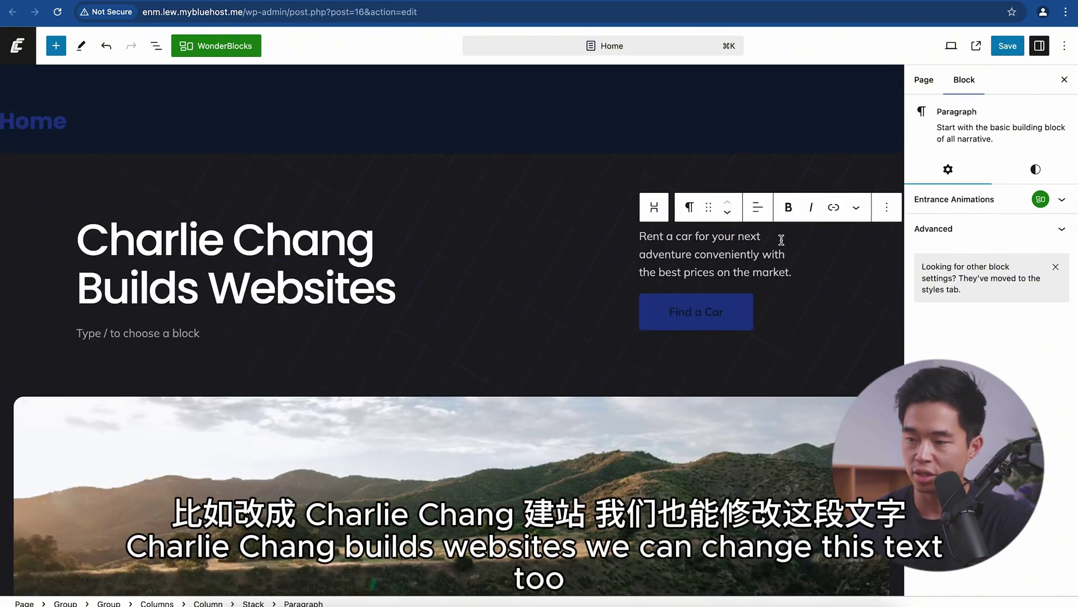
left_click(675, 299)
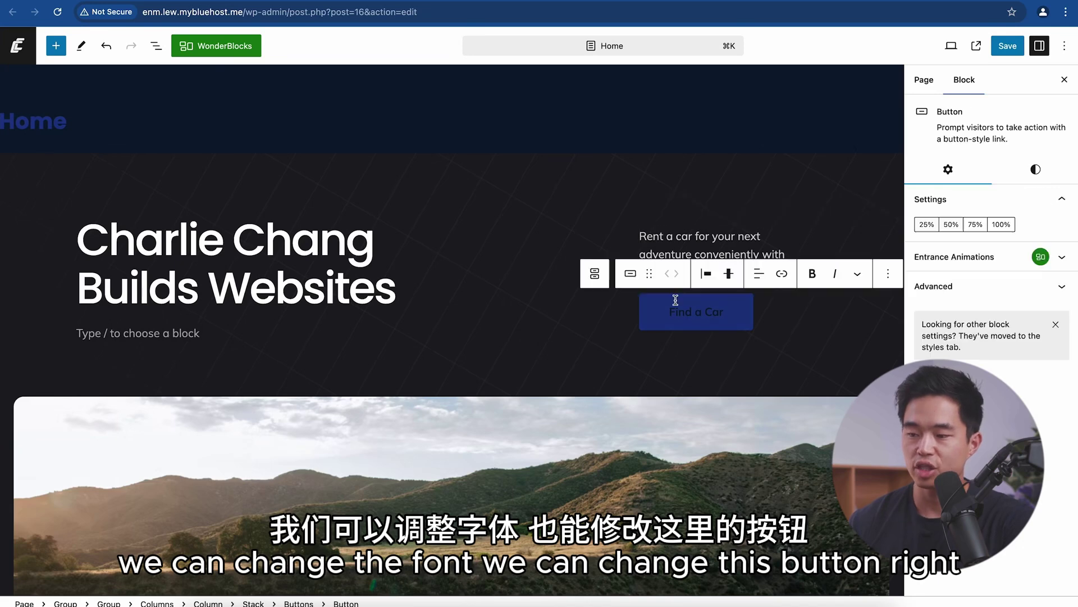
scroll(358, 393, "down", 5)
left_click(525, 107)
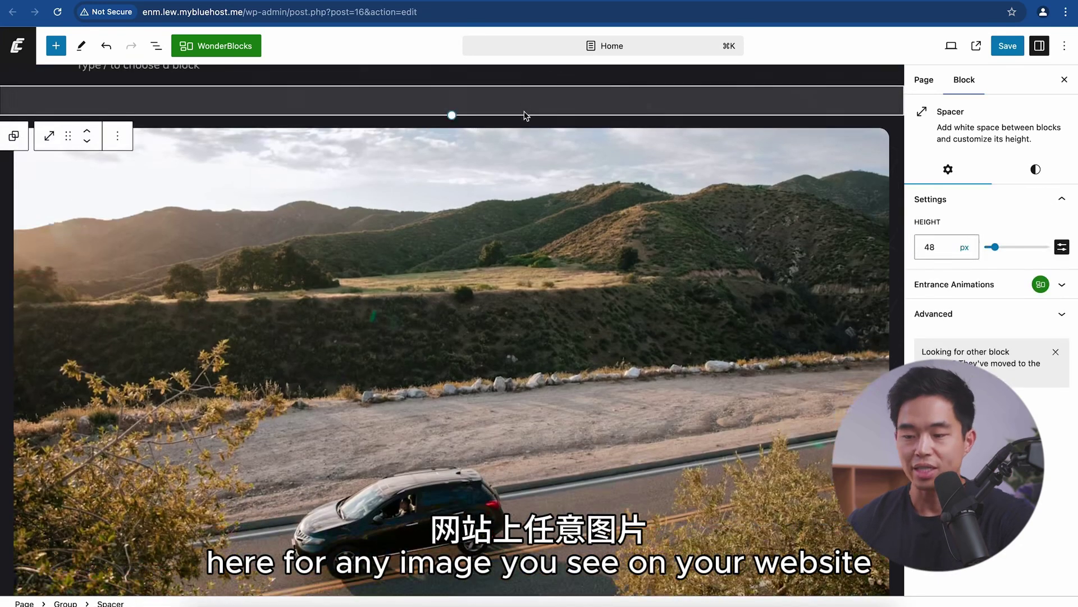
left_click(432, 268)
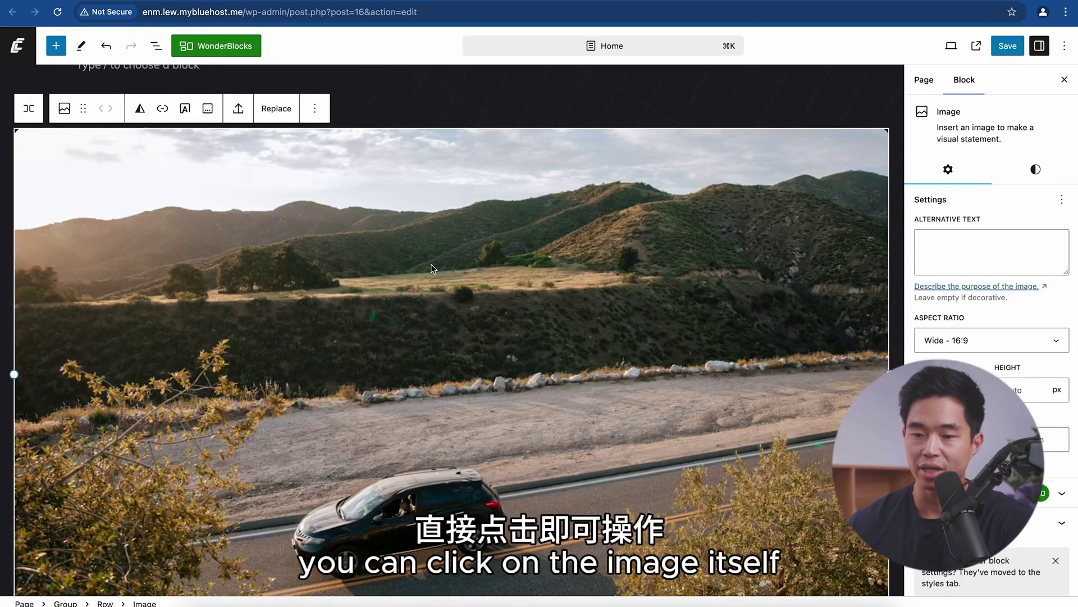
left_click(64, 110)
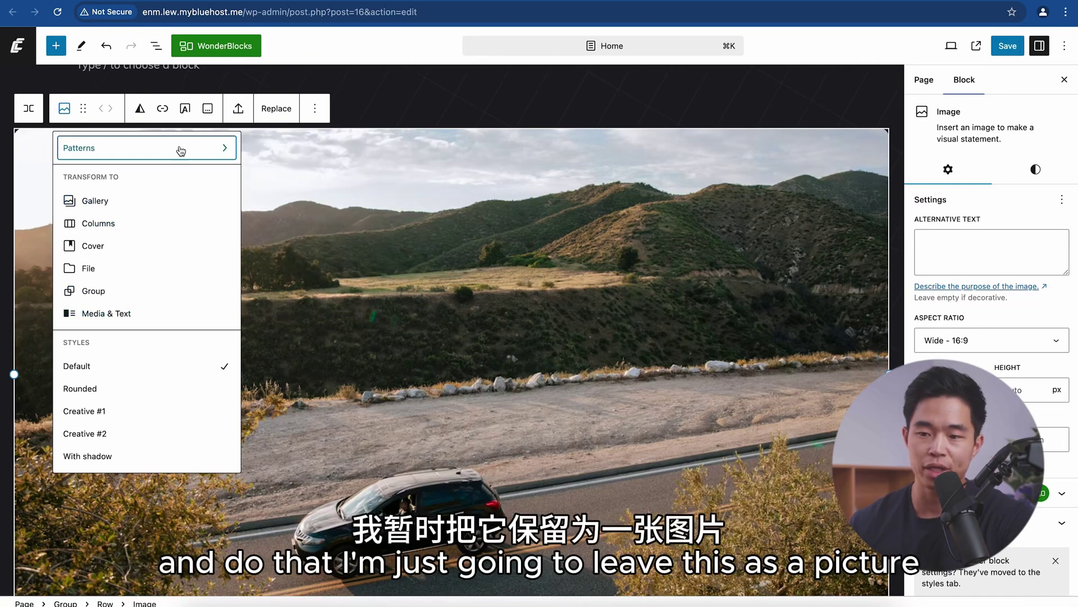
left_click(276, 111)
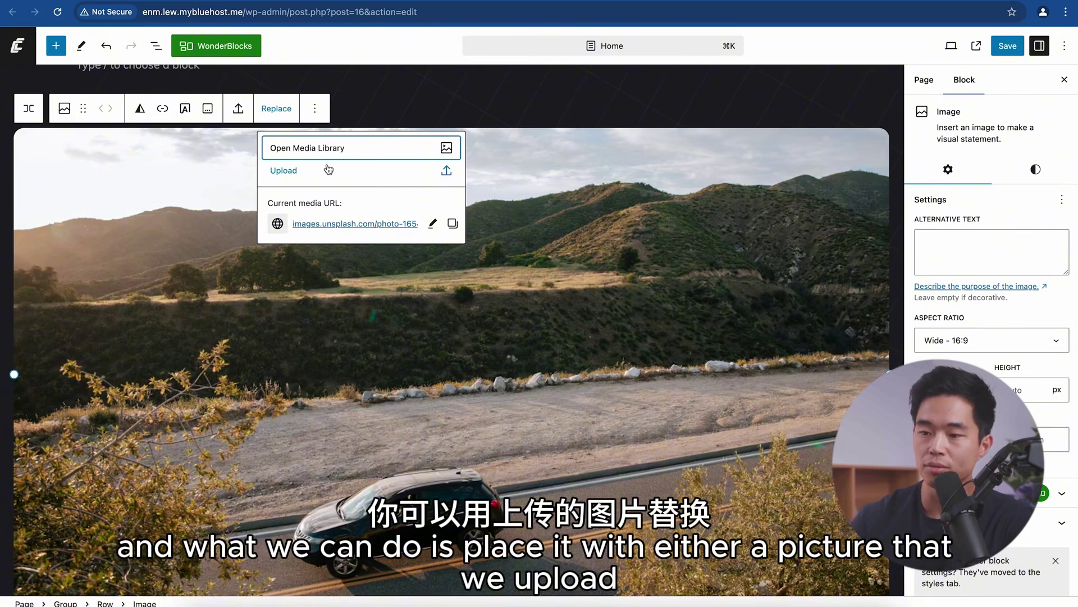
left_click(315, 147)
left_click(114, 88)
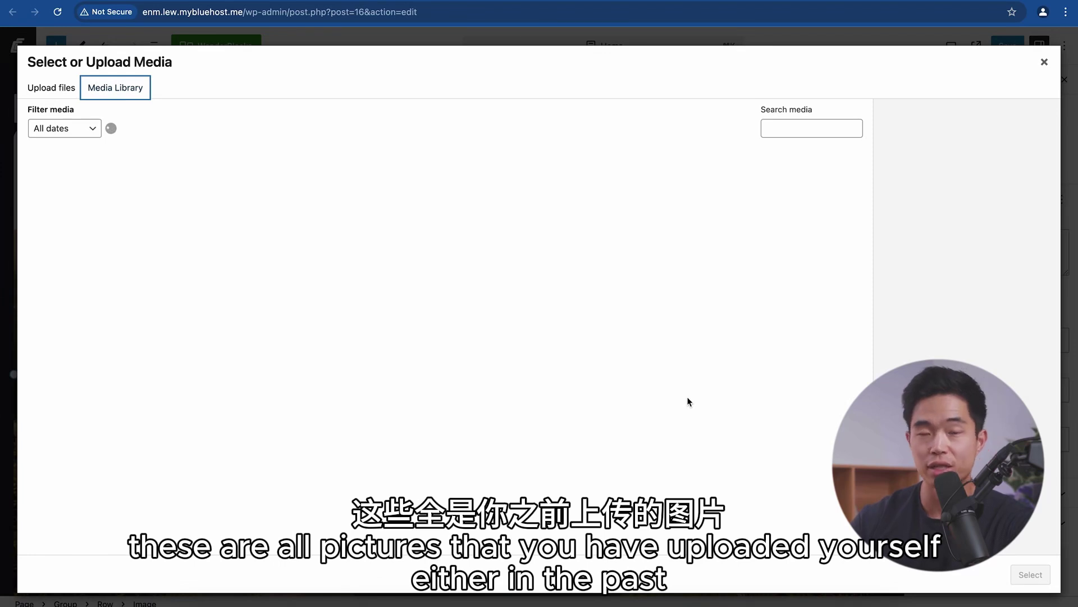
key("Escape")
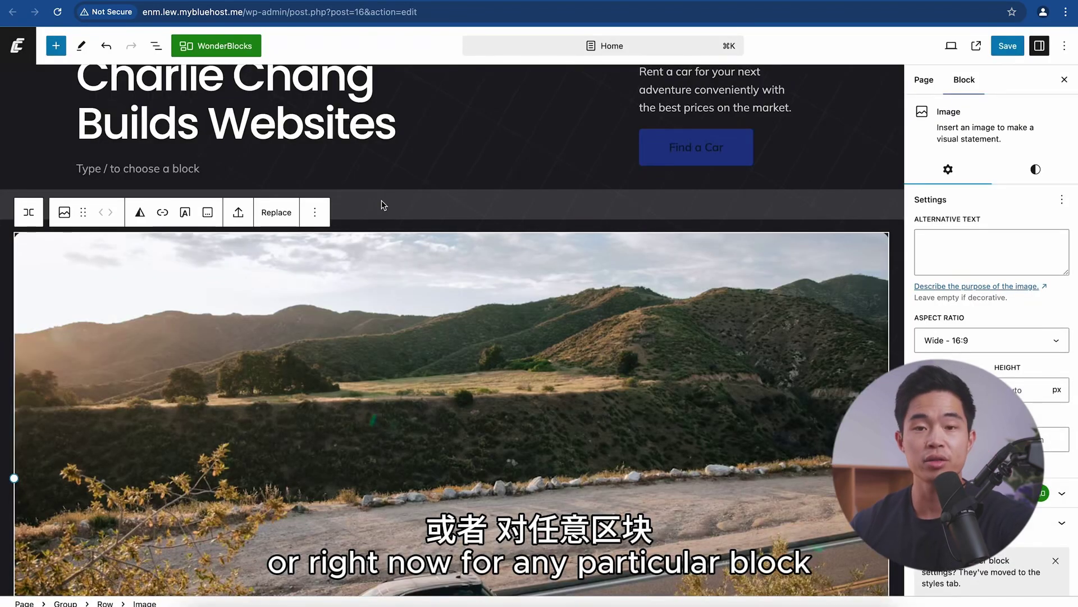
left_click(322, 218)
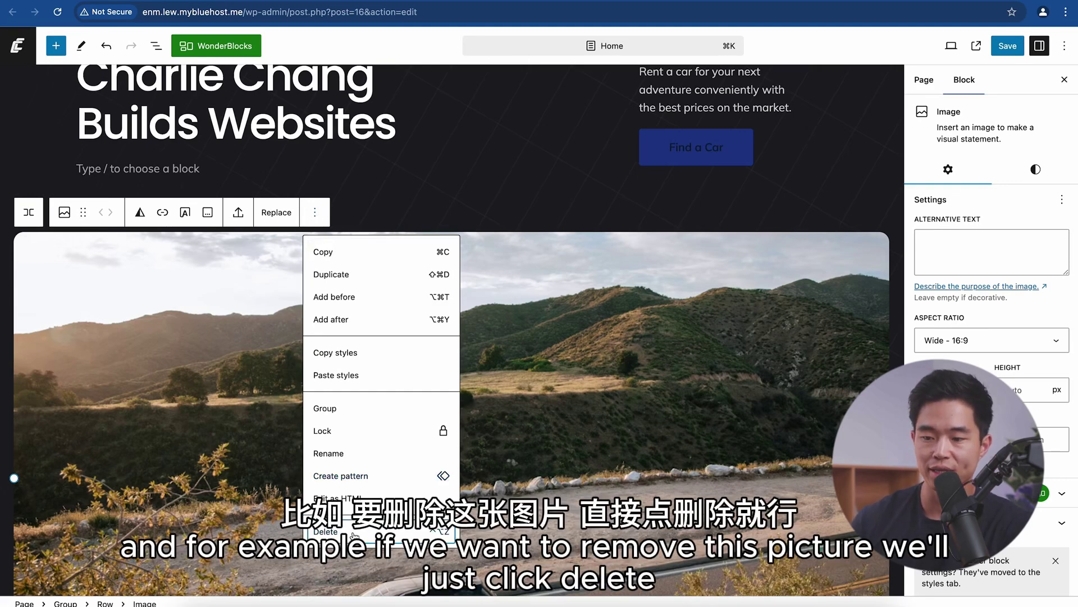
left_click(351, 532)
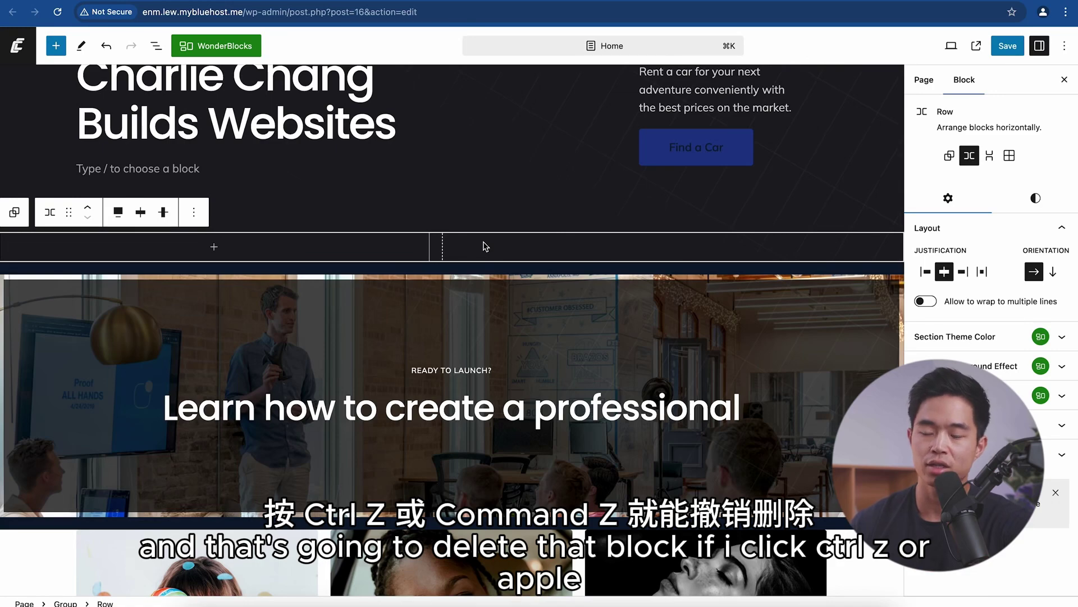
key("super+z")
Step: Open the block inserter and browse into the full WonderBlocks pattern library
scroll(481, 242, "down", 6)
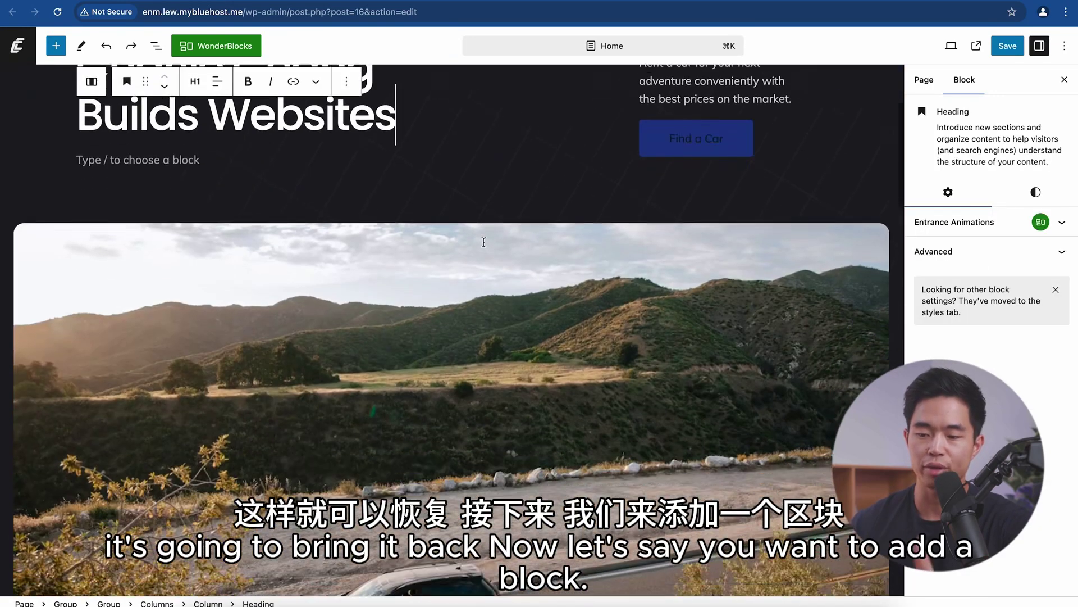
left_click(453, 201)
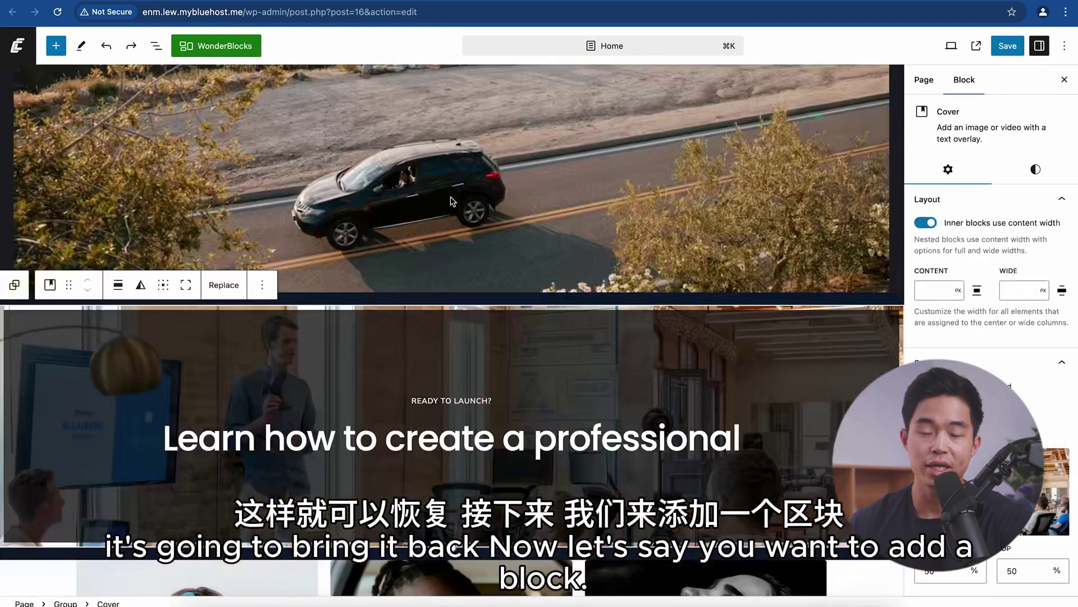
left_click(55, 48)
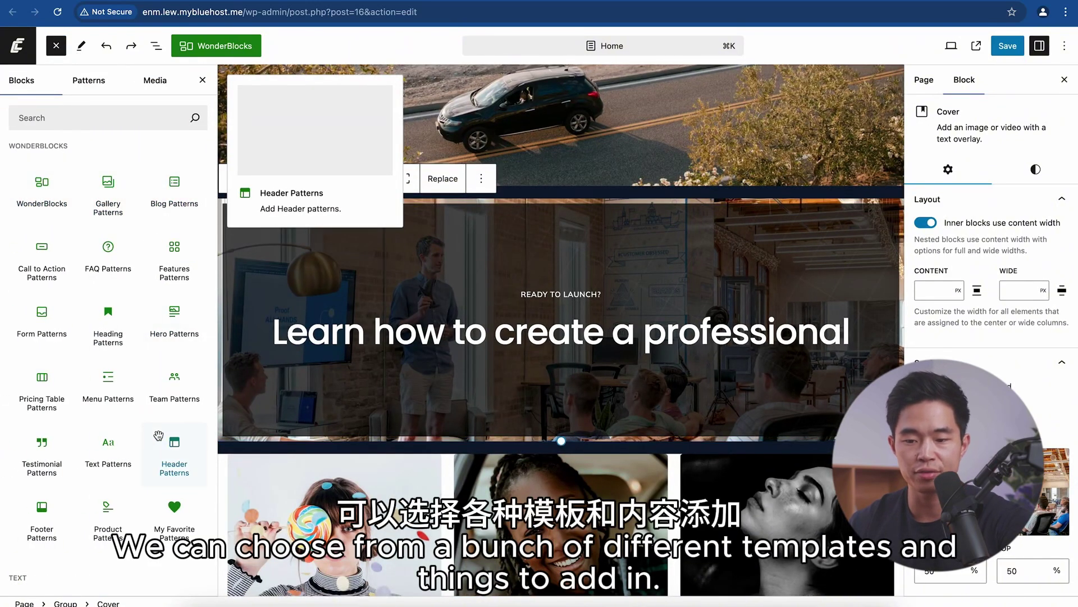
scroll(168, 435, "down", 6)
scroll(160, 440, "down", 6)
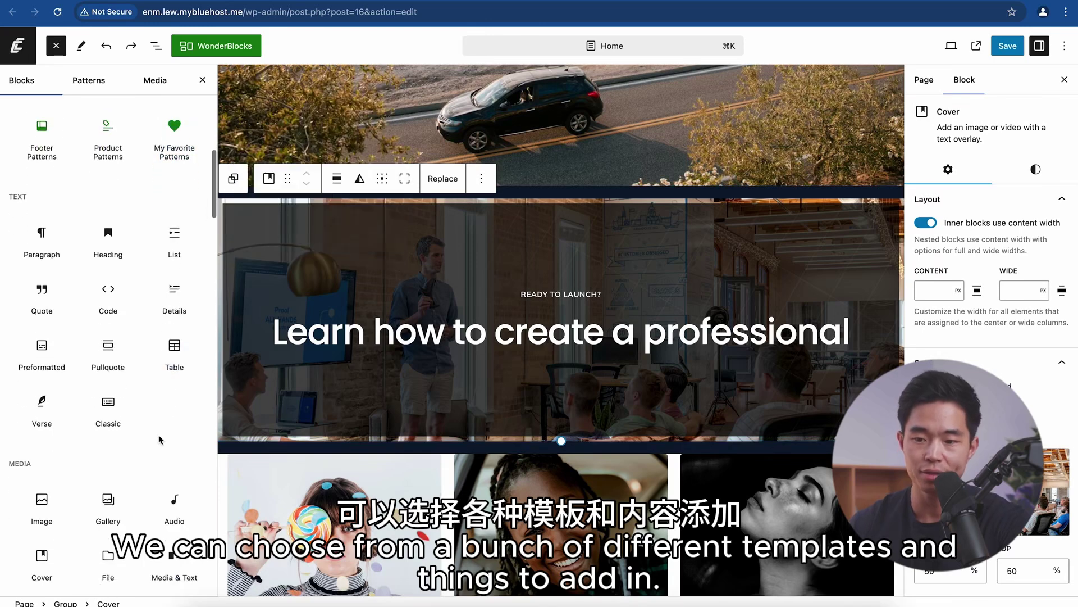
scroll(117, 278, "down", 3)
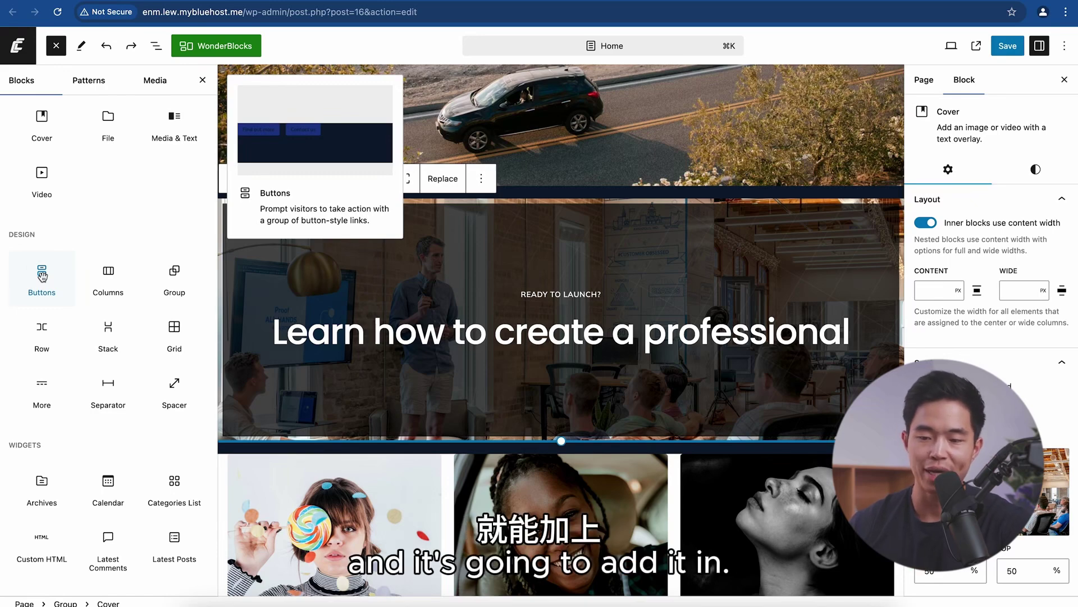
scroll(42, 276, "up", 5)
left_click(42, 191)
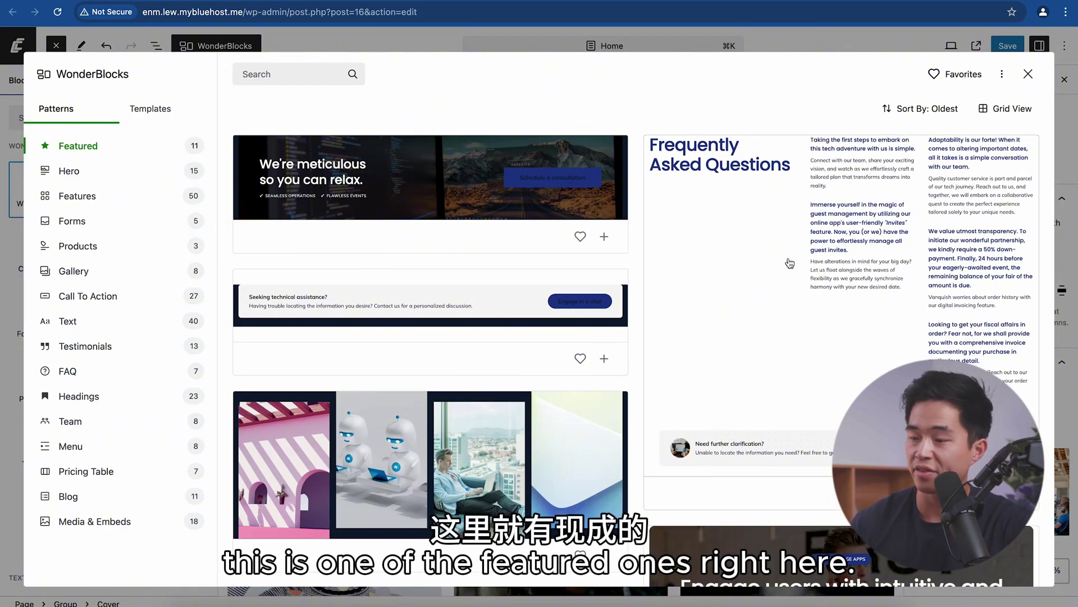
Step: Insert the Frequently Asked Questions pattern below the hero and save the Home page
left_click(746, 298)
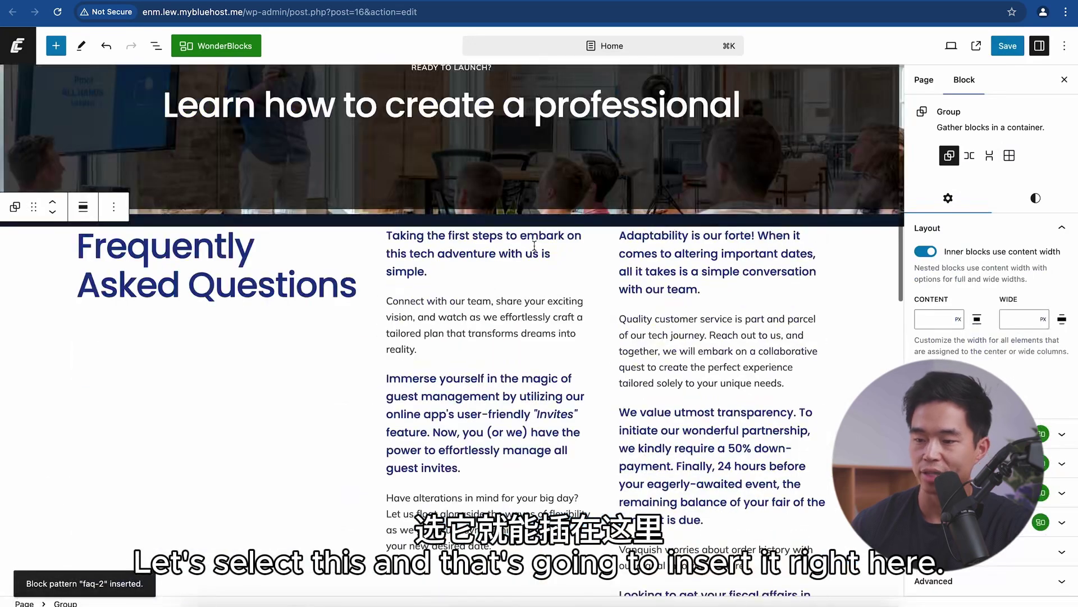
scroll(570, 461, "down", 2)
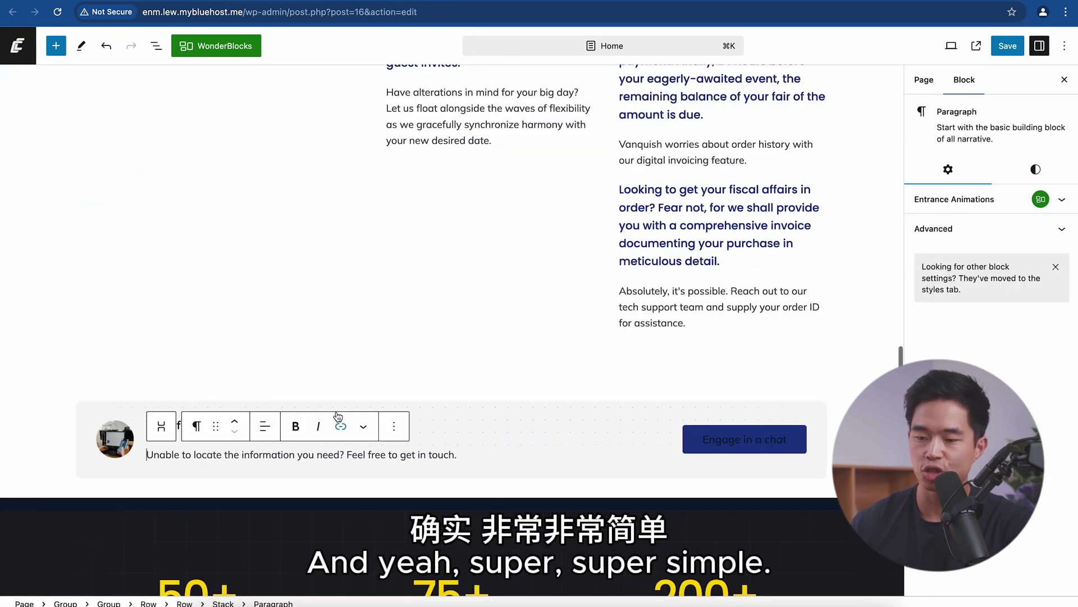
left_click(361, 335)
scroll(360, 335, "up", 20)
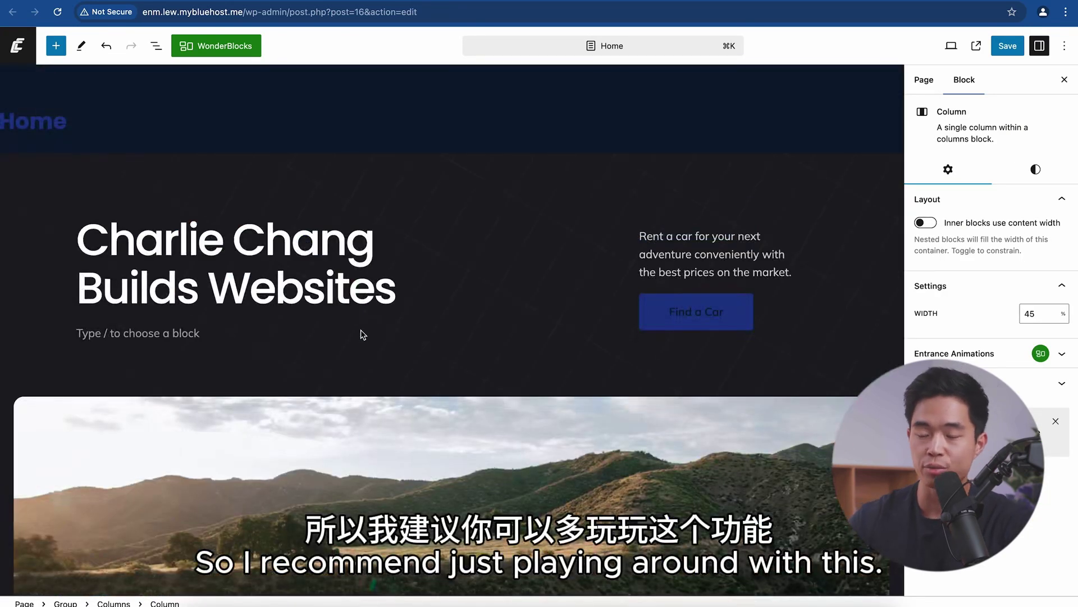
left_click(1007, 45)
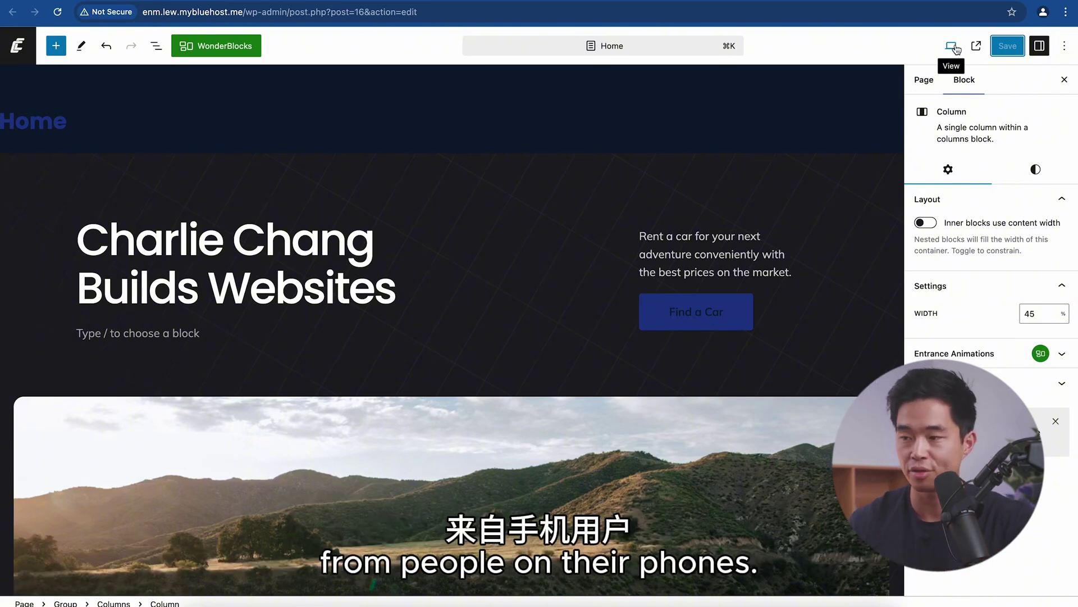
Step: Preview the page at Mobile size, then return to the Pages list
left_click(955, 47)
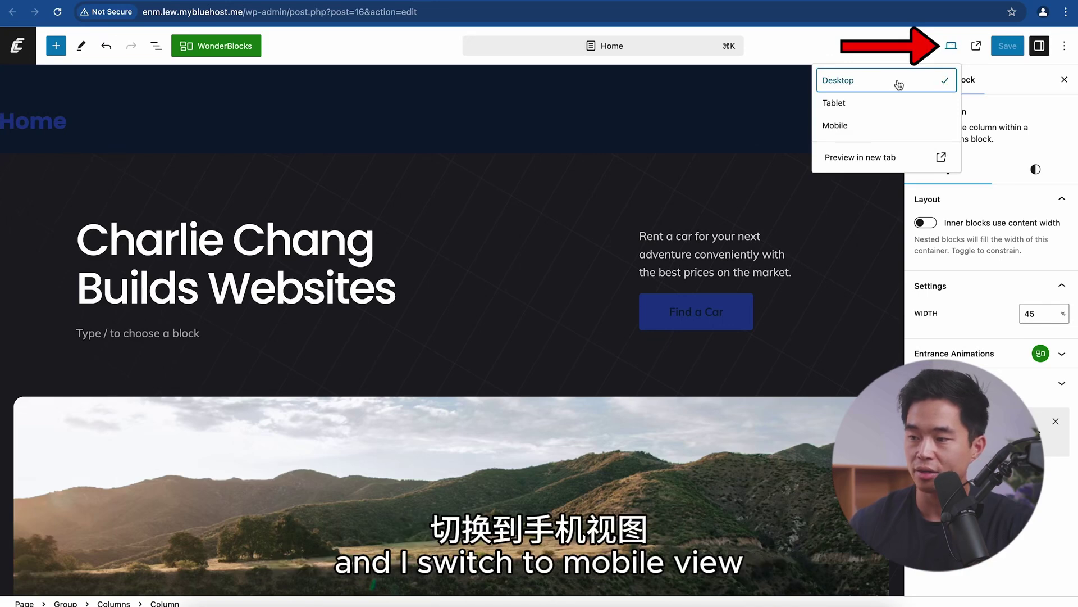
left_click(855, 127)
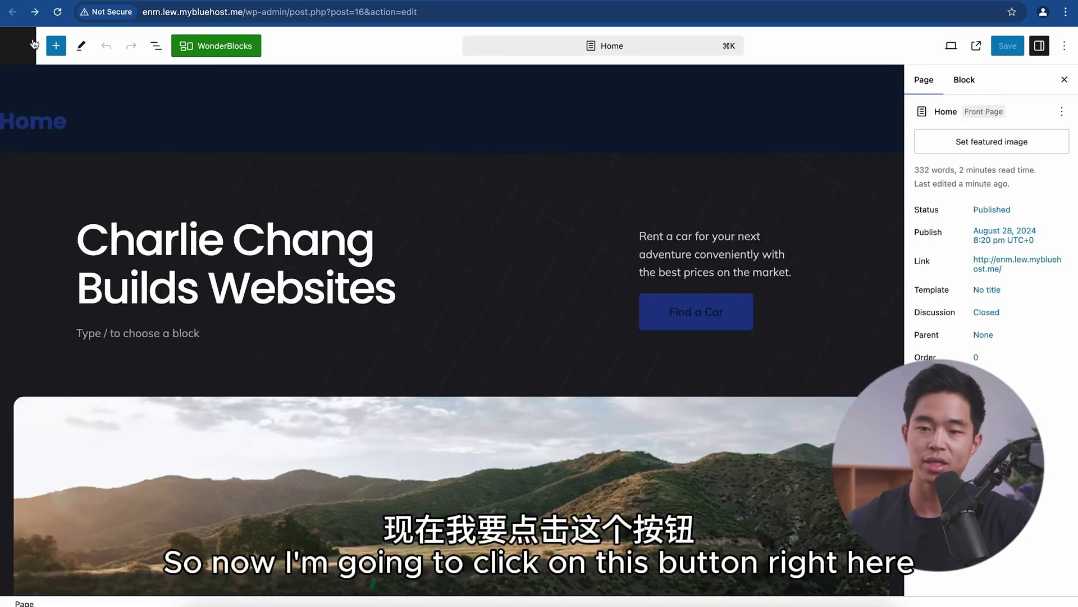
left_click(20, 53)
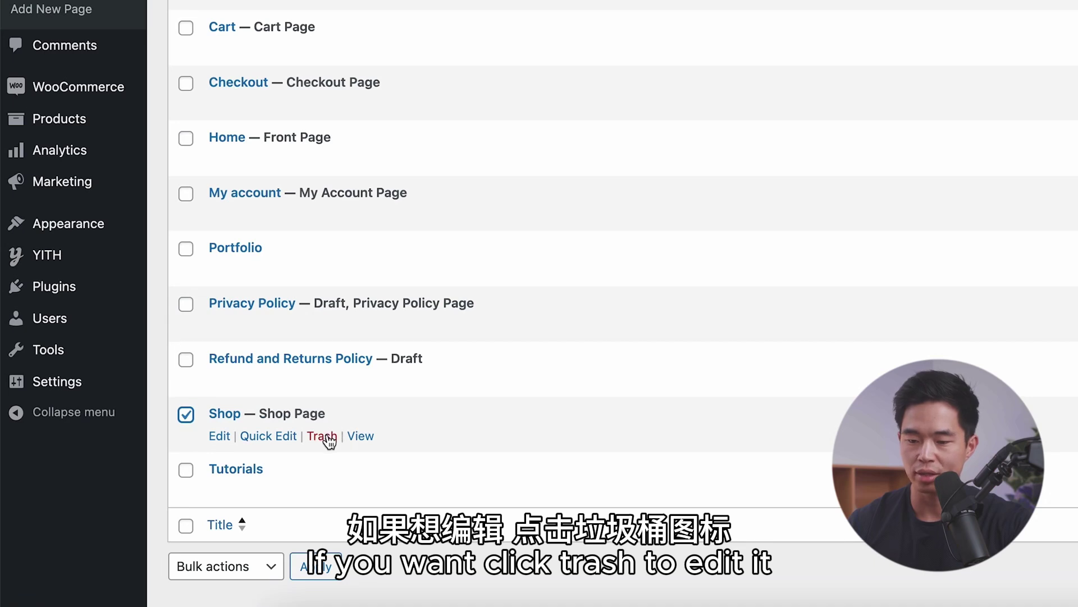
Step: Trash the Shop page from the All Pages list
left_click(321, 436)
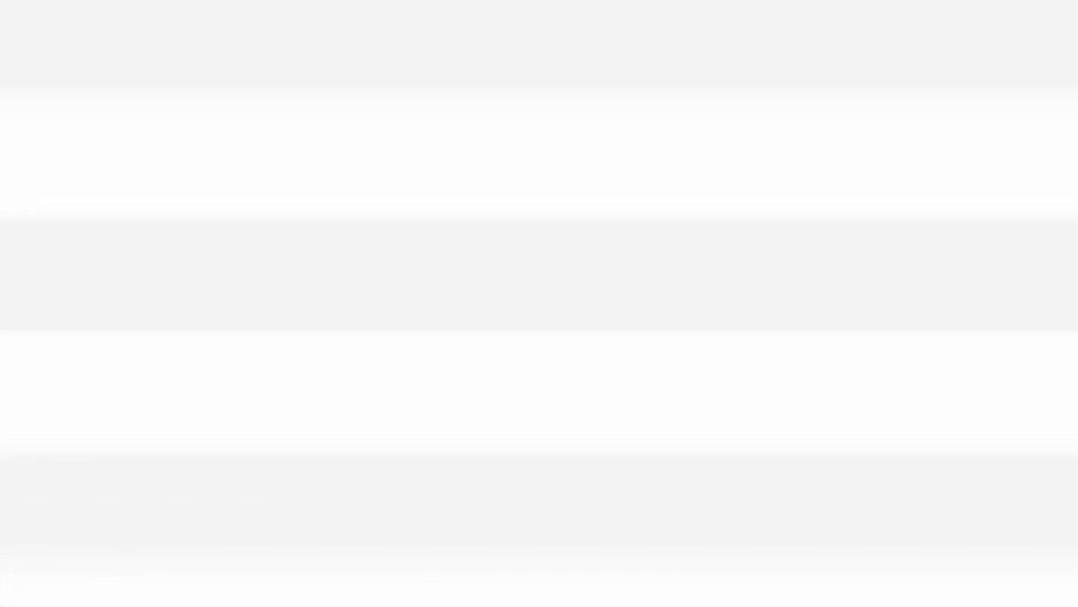
Step: Delete the Creative Mail plugin from the Installed Plugins list
scroll(301, 393, "down", 7)
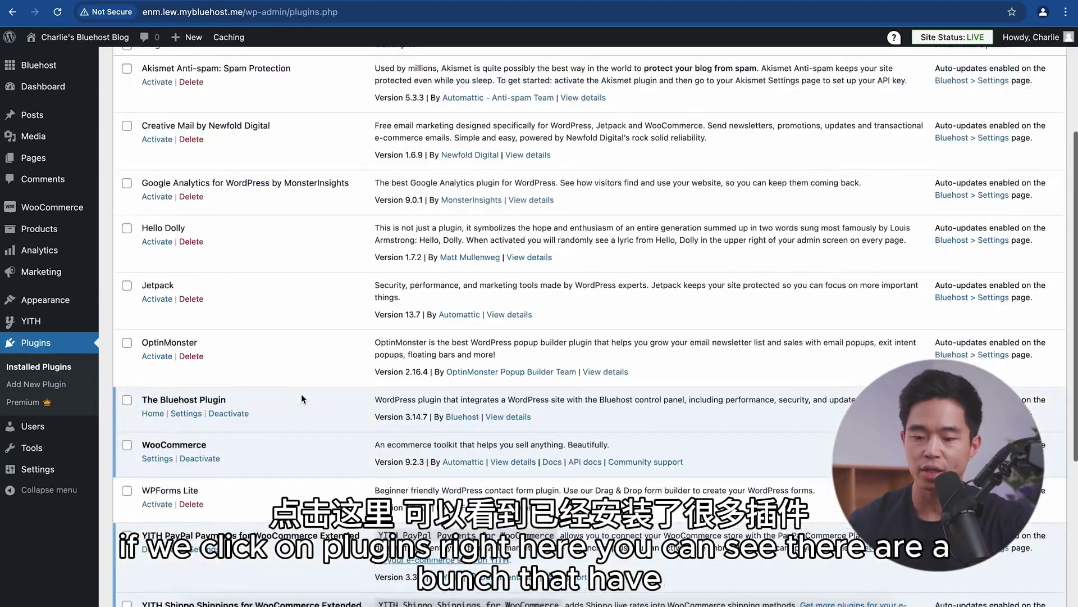
scroll(301, 393, "up", 7)
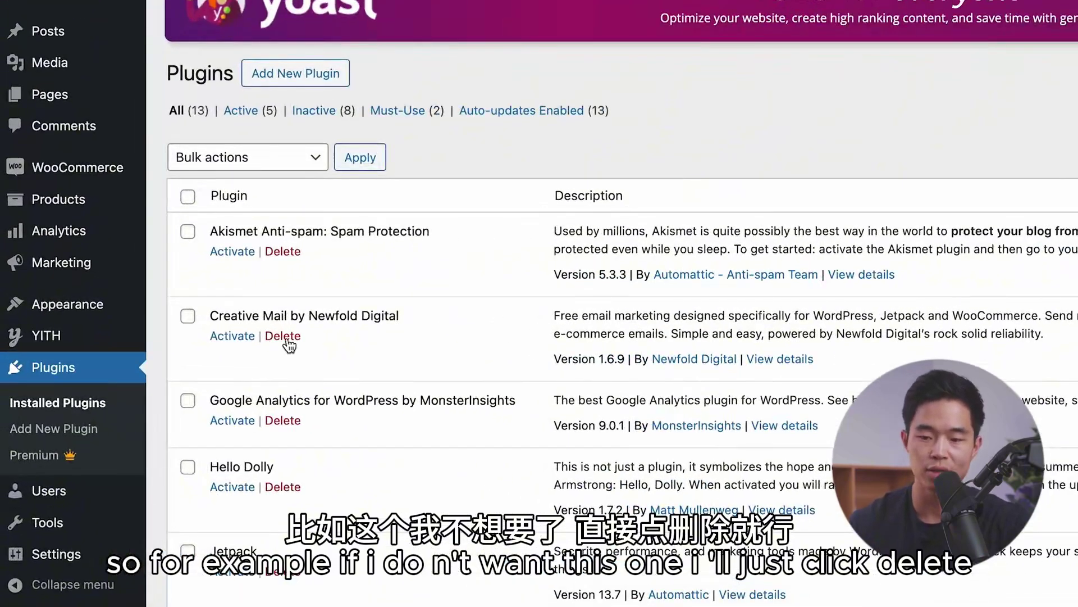
left_click(288, 339)
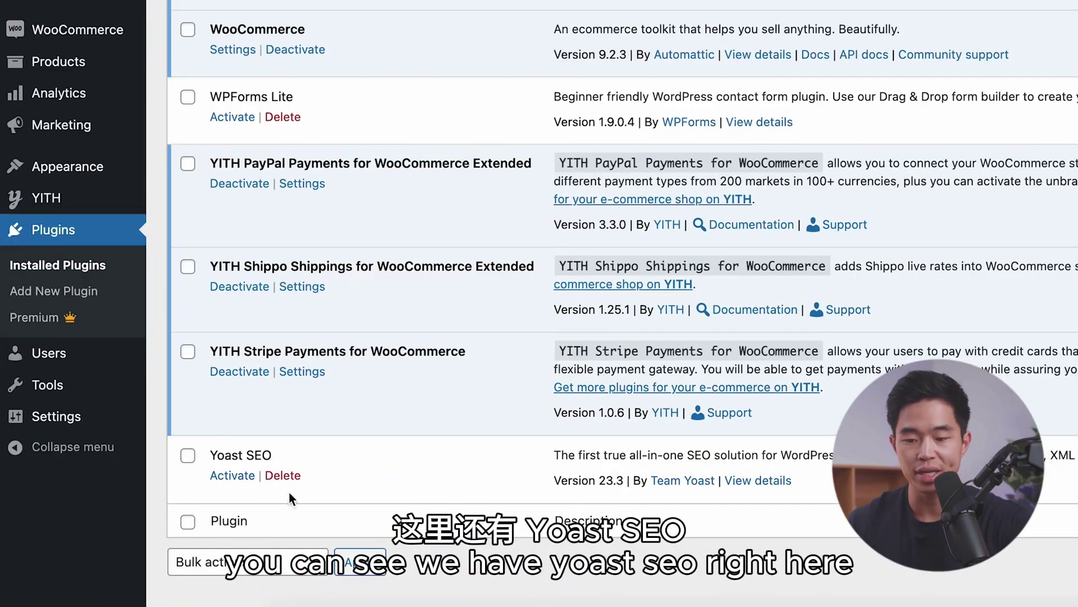
Step: Activate Yoast SEO, then go to the Add Plugins page
left_click(232, 475)
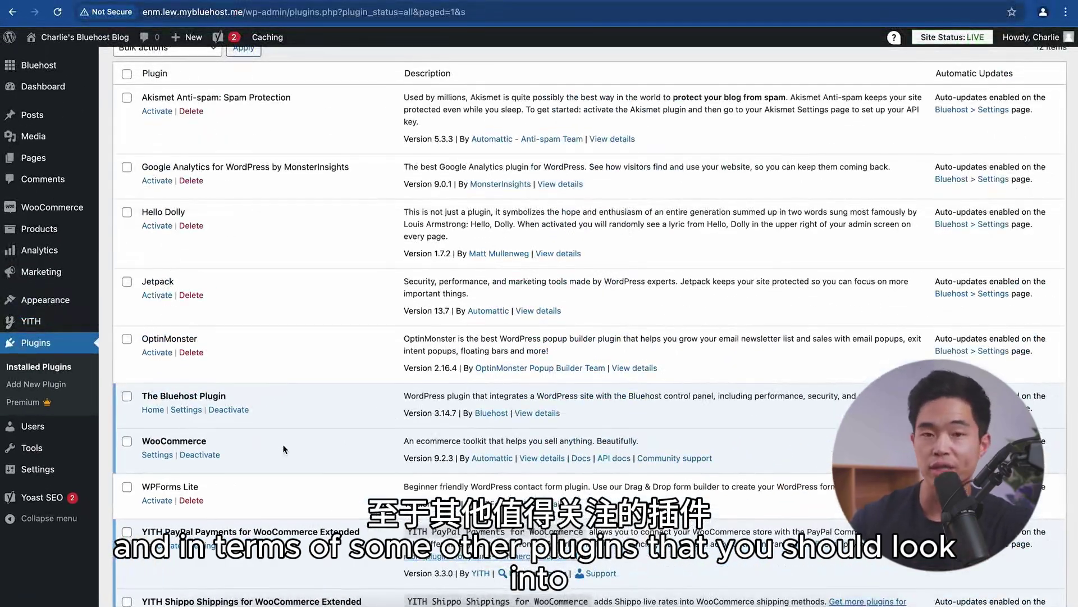
scroll(285, 449, "up", 5)
left_click(200, 150)
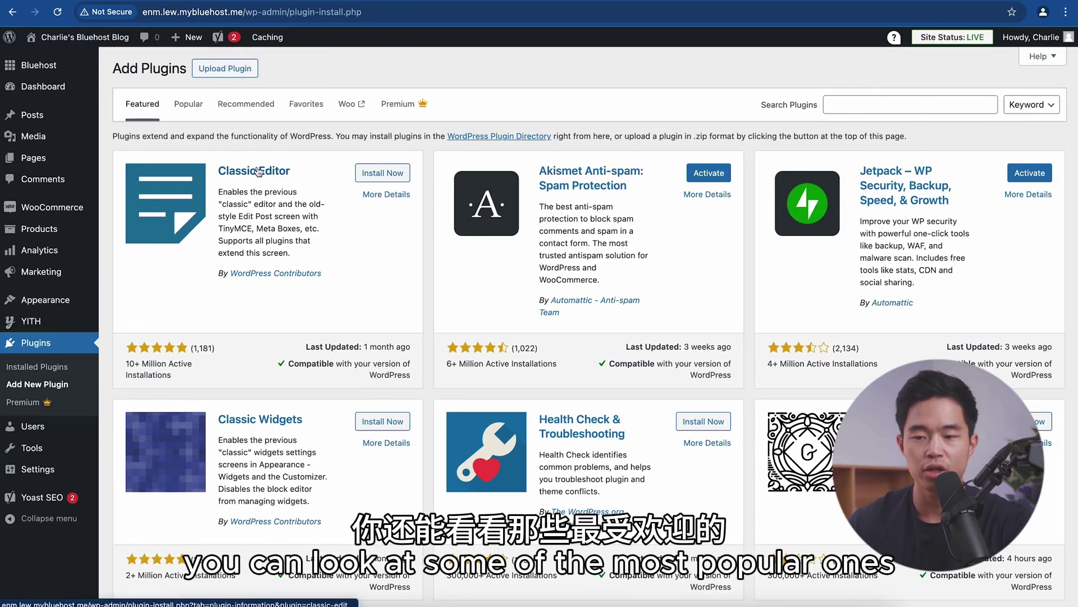
Step: Search plugins for 'elementor', then install and activate Elementor Website Builder
left_click(197, 107)
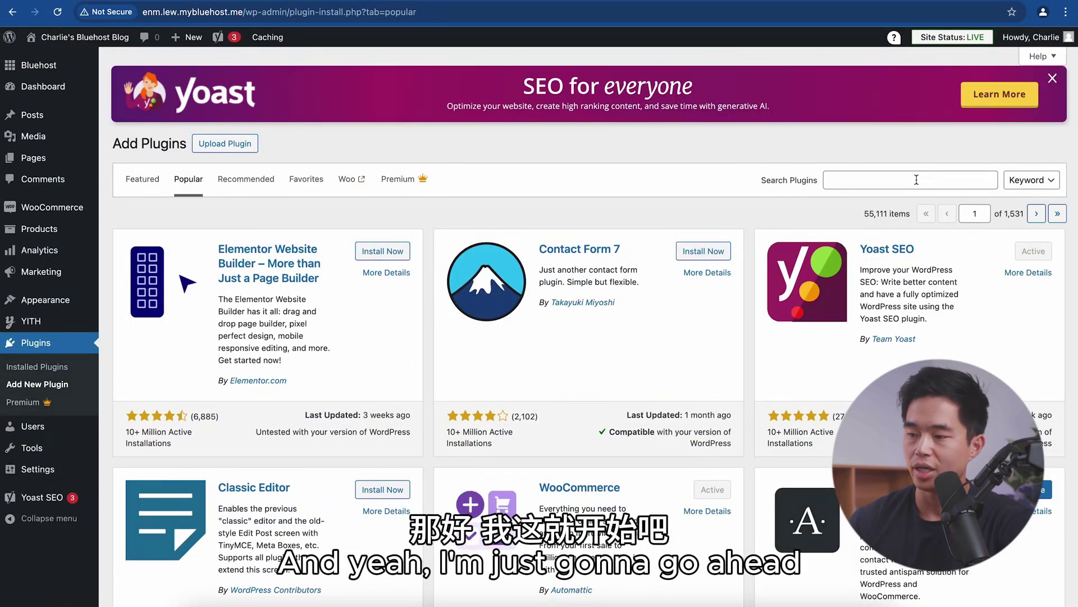
left_click(917, 179)
type("elementor")
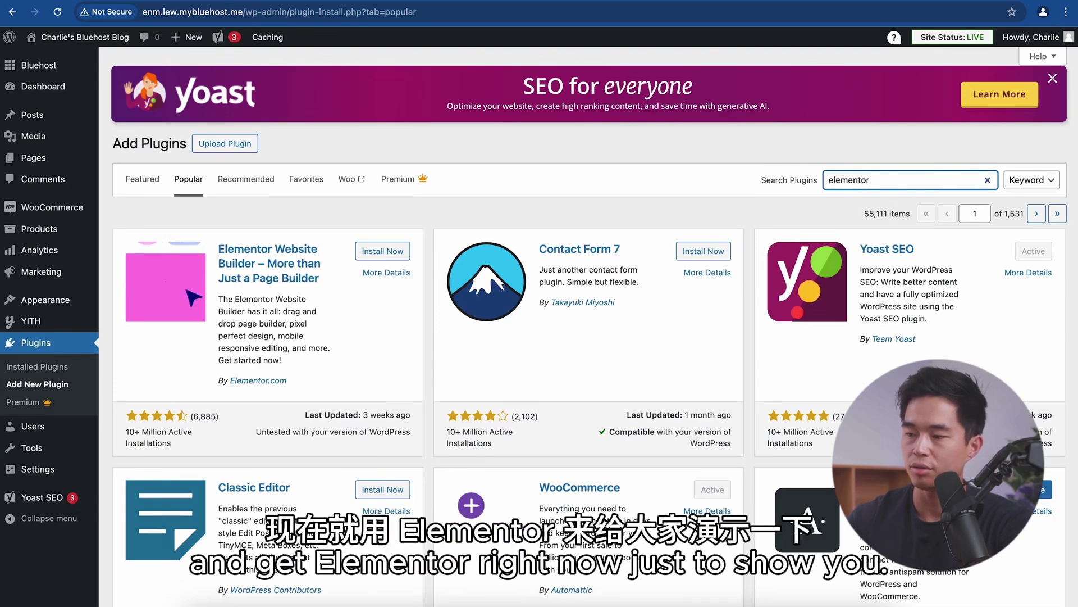
left_click(387, 296)
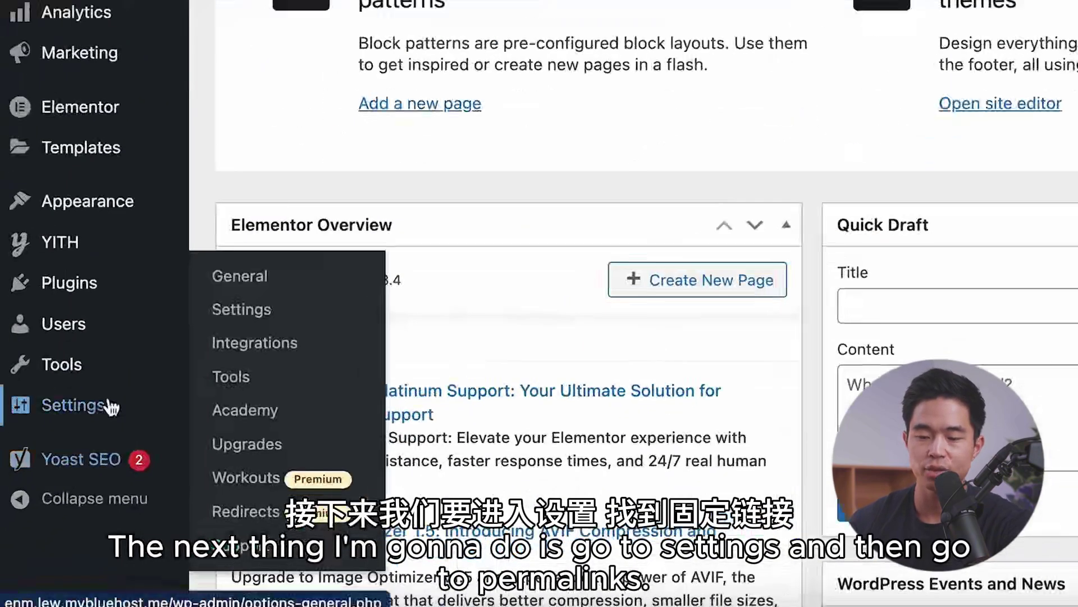
Step: Switch the permalink structure to Post name and move on to Appearance > Themes
mouse_move(107, 406)
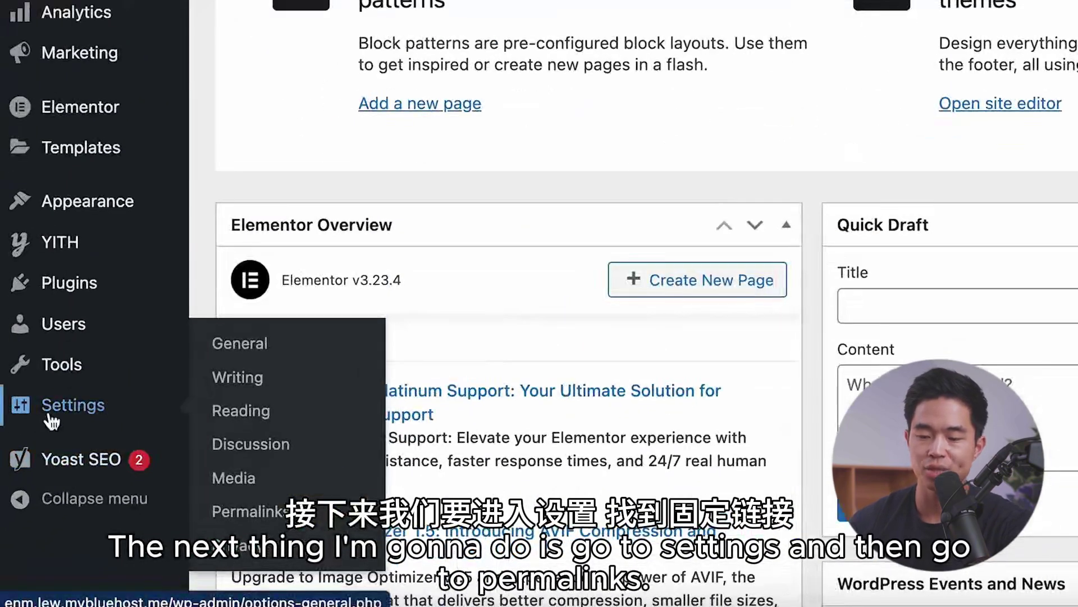
left_click(268, 518)
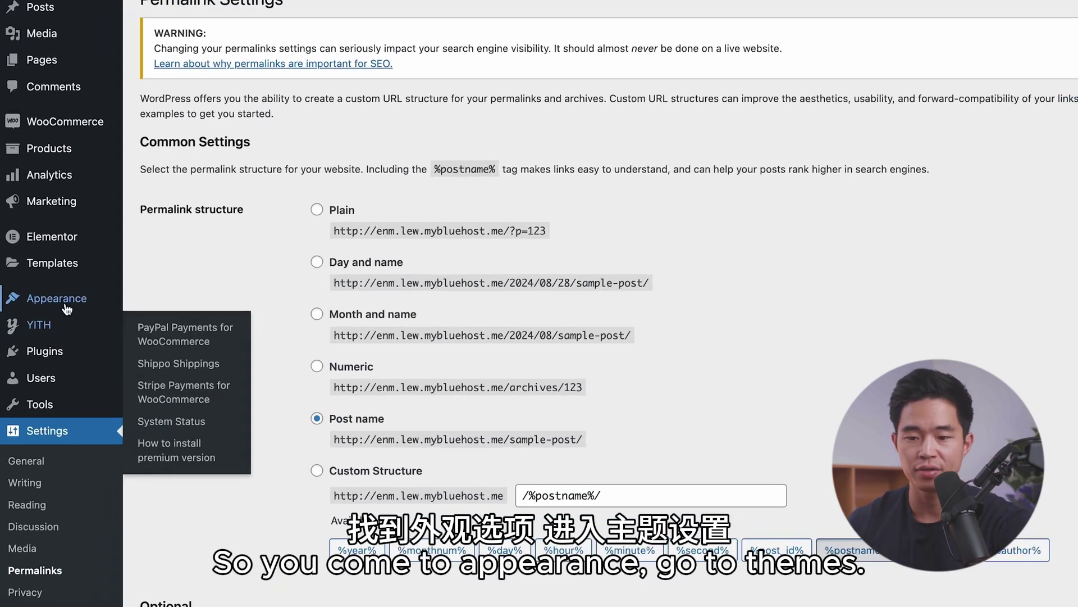
mouse_move(22, 309)
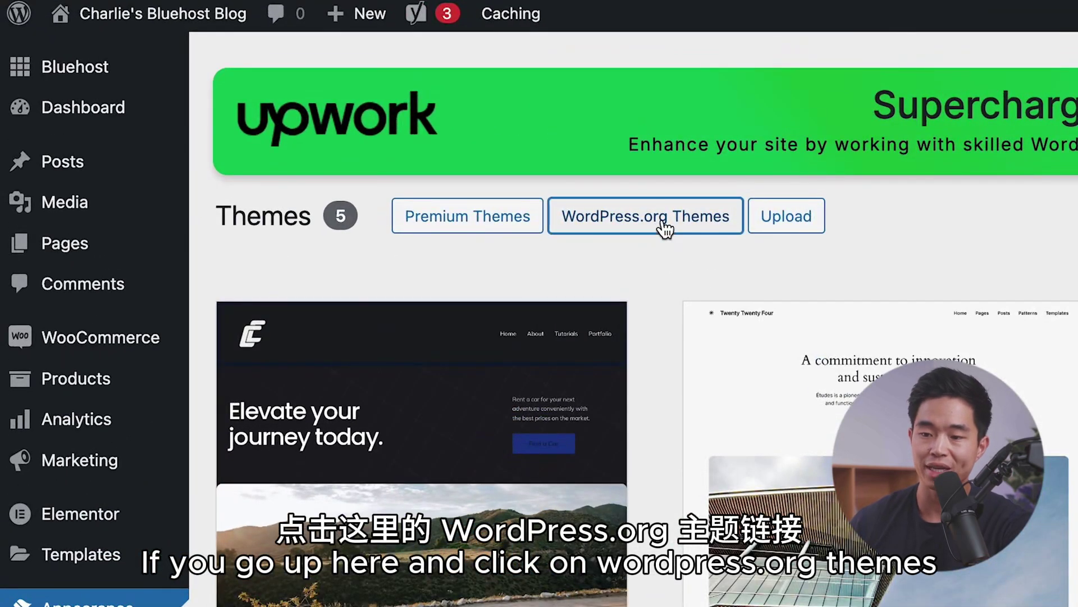
Step: Browse the WordPress.org theme directory and preview the Lativ theme
left_click(665, 226)
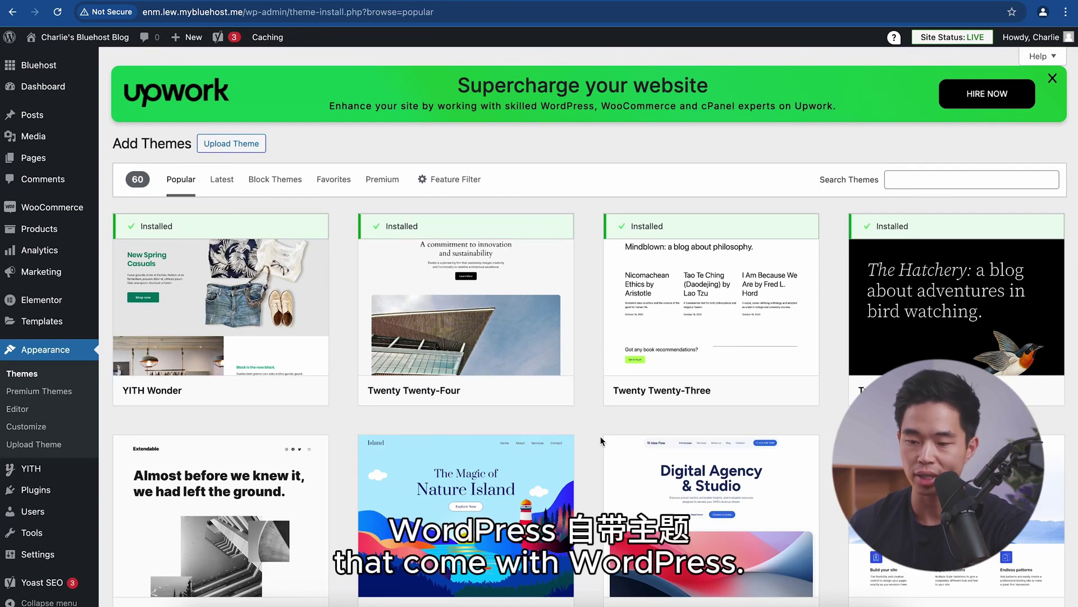
scroll(601, 441, "down", 2)
scroll(830, 360, "down", 1)
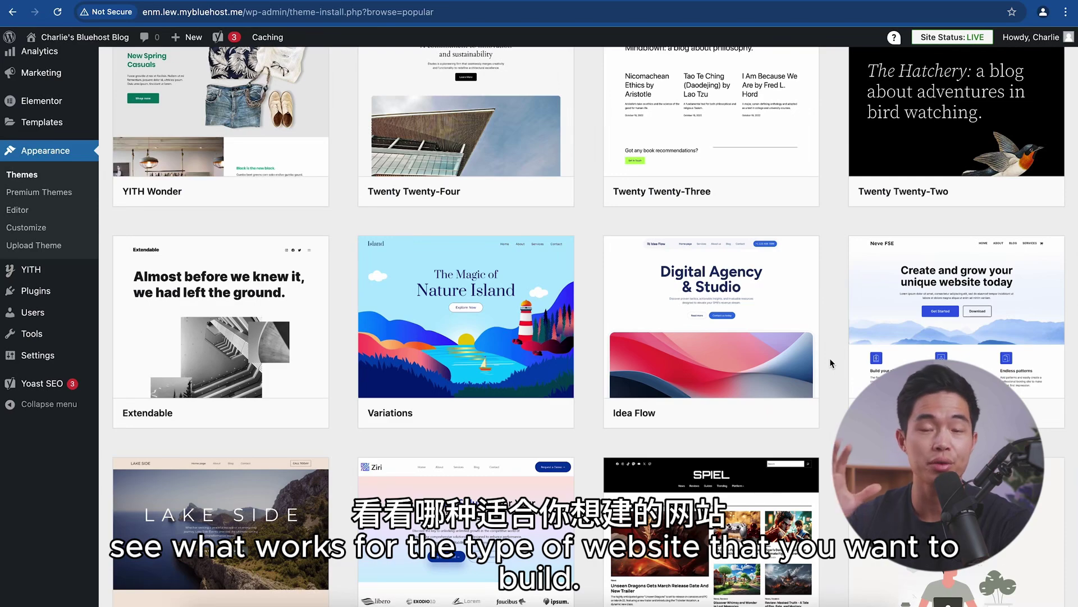
scroll(830, 362, "down", 4)
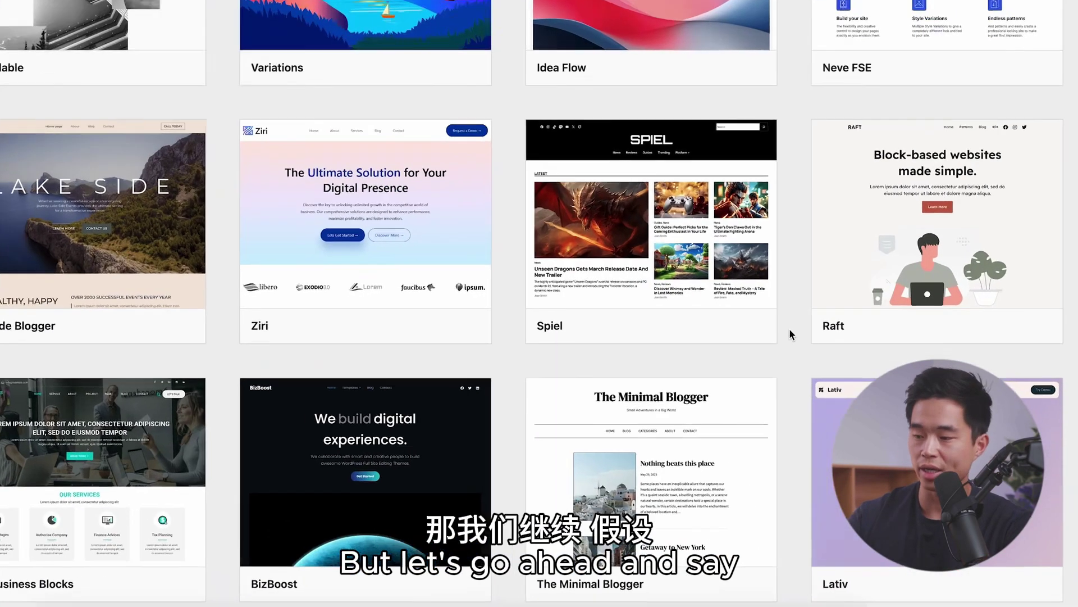
scroll(830, 363, "down", 3)
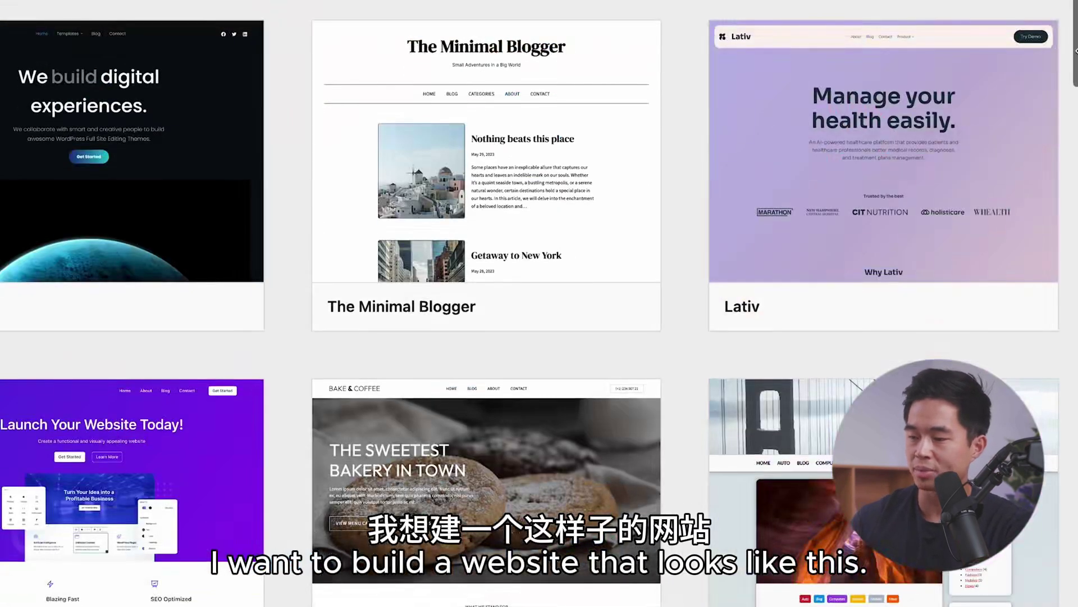
mouse_move(975, 282)
left_click(1008, 306)
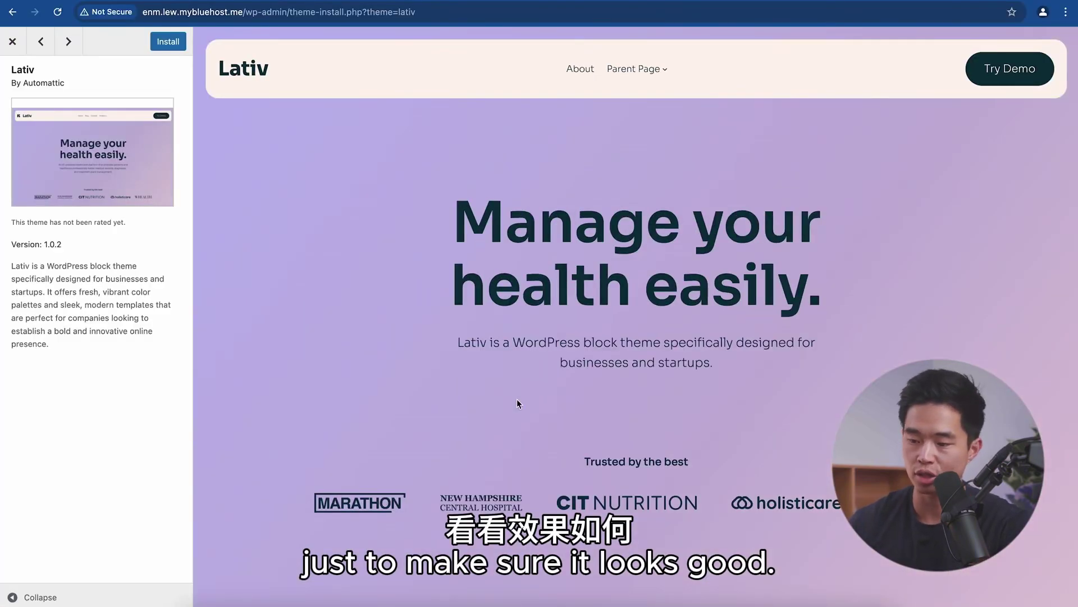
Step: Install and activate Lativ from its preview screen
scroll(518, 403, "down", 8)
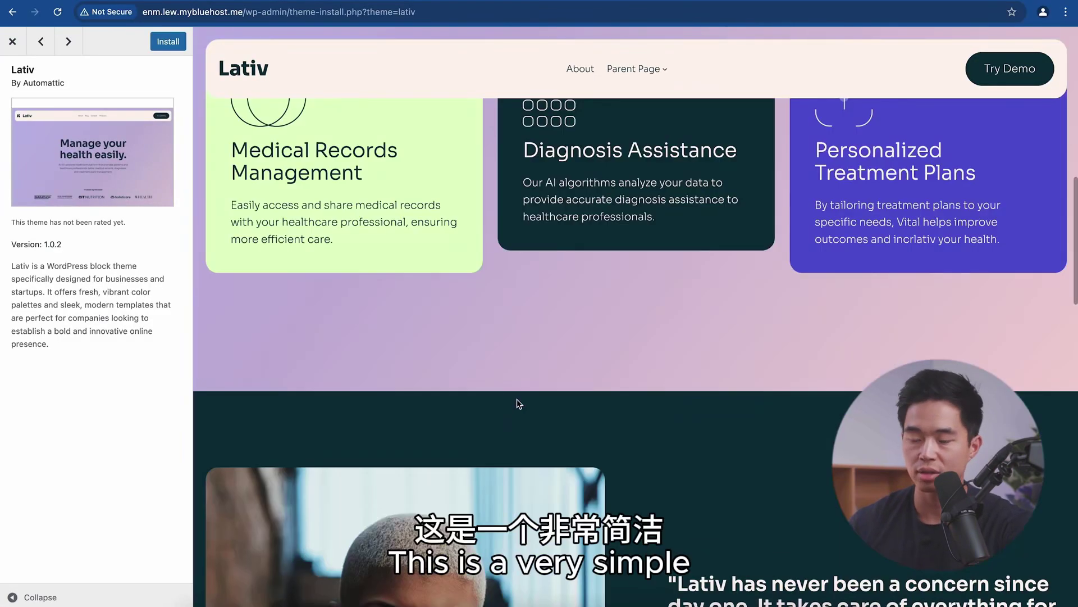
scroll(517, 399, "up", 10)
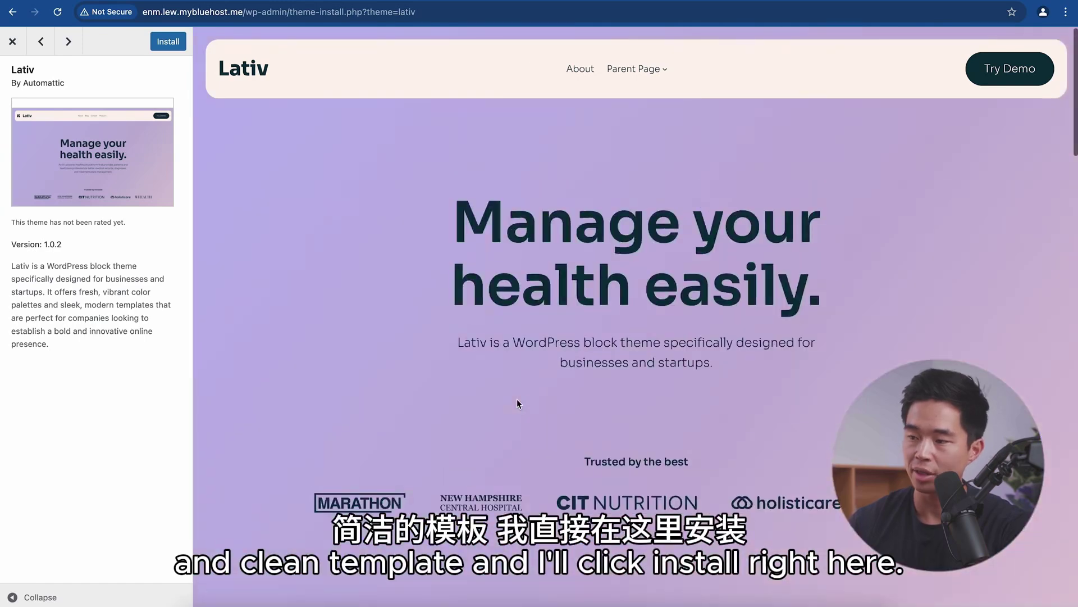
left_click(275, 71)
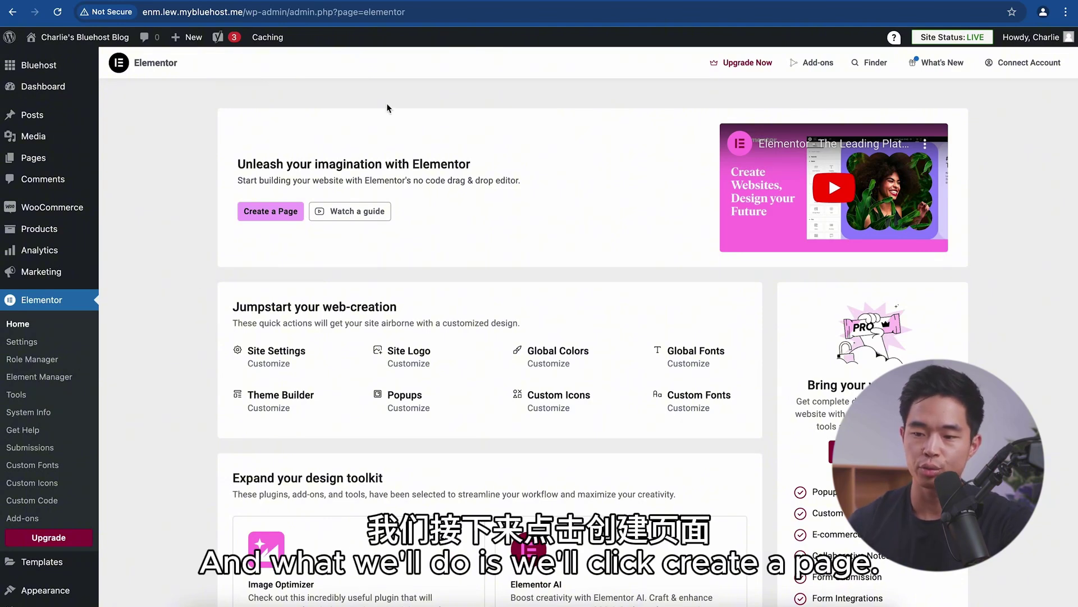
Step: Create a new Elementor page and dismiss the Notifications popup
left_click(284, 210)
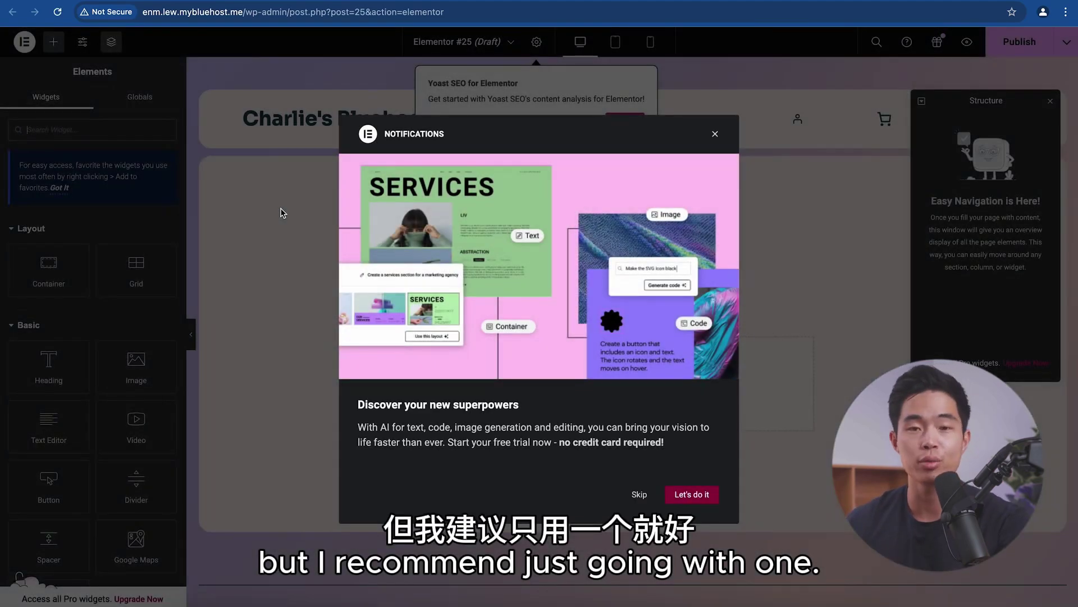
left_click(282, 212)
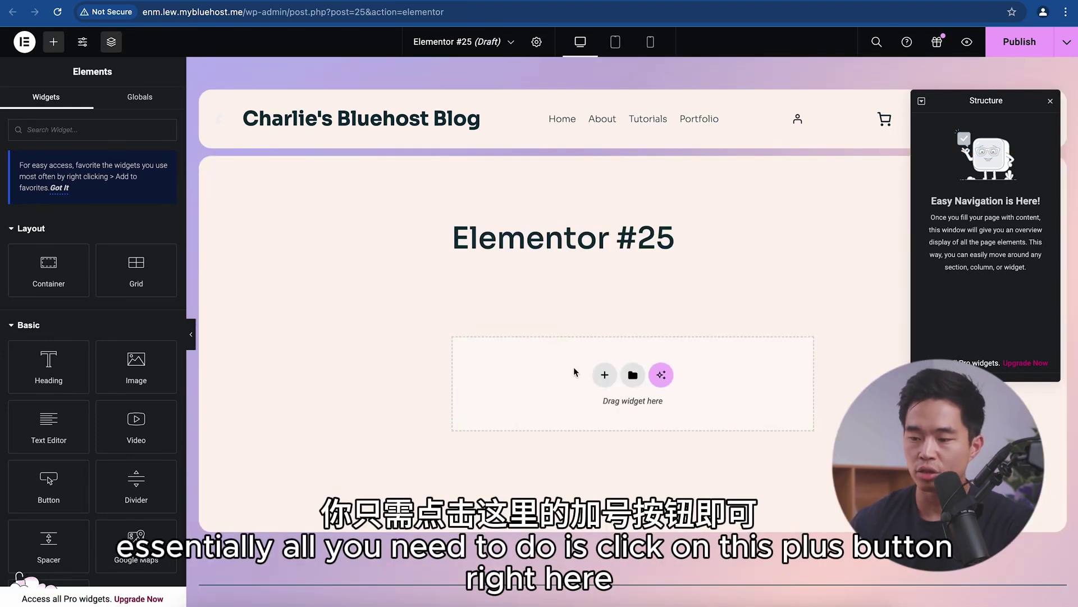
Step: Add a first-structure Flexbox container and drop an Image widget into it
left_click(603, 375)
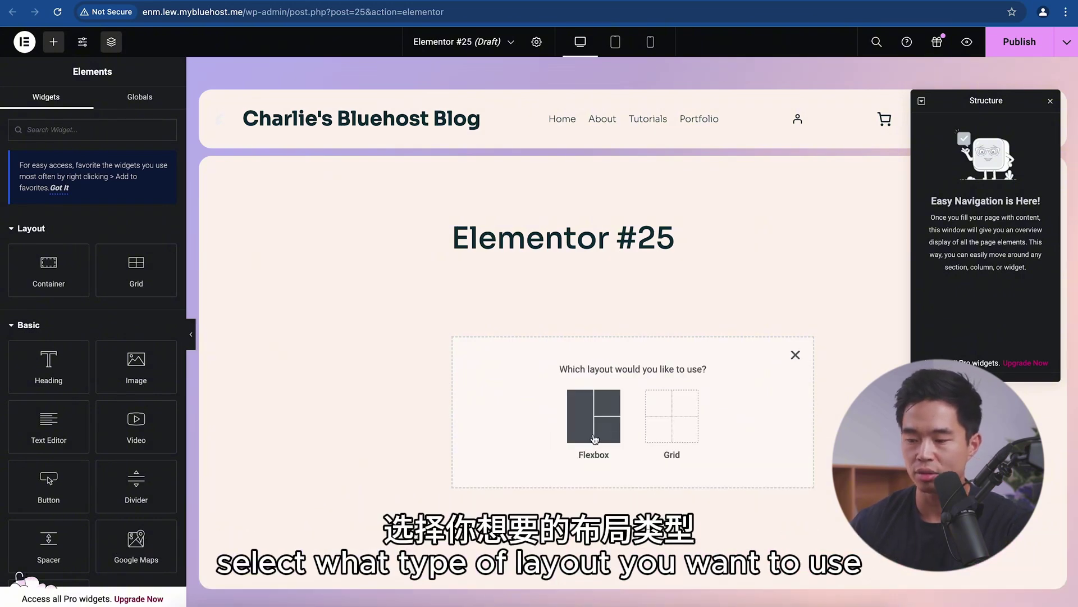
left_click(590, 415)
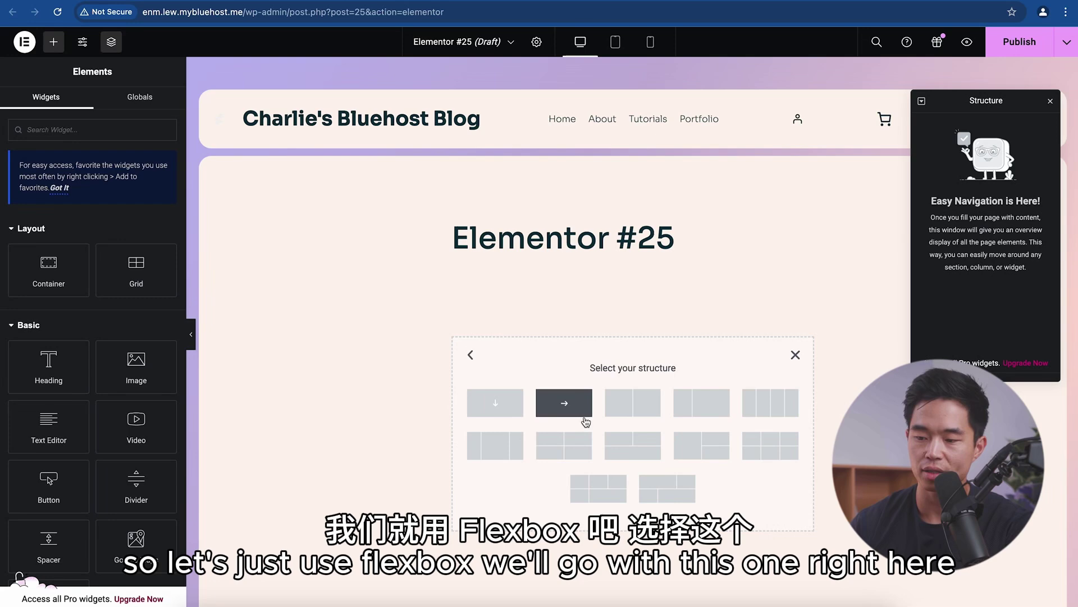
left_click(488, 400)
left_click(635, 311)
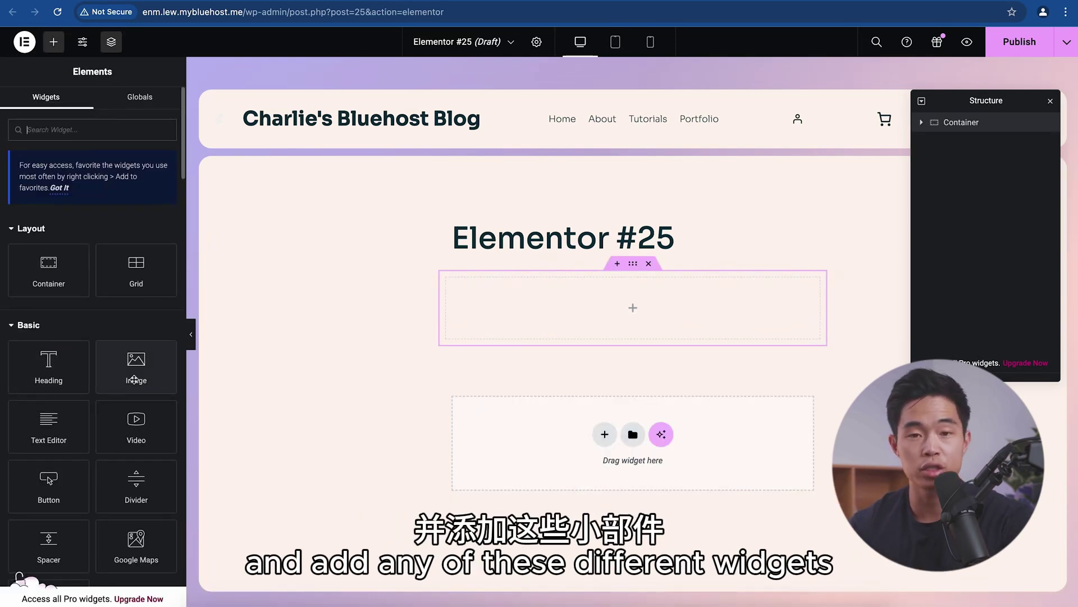
scroll(31, 390, "down", 1)
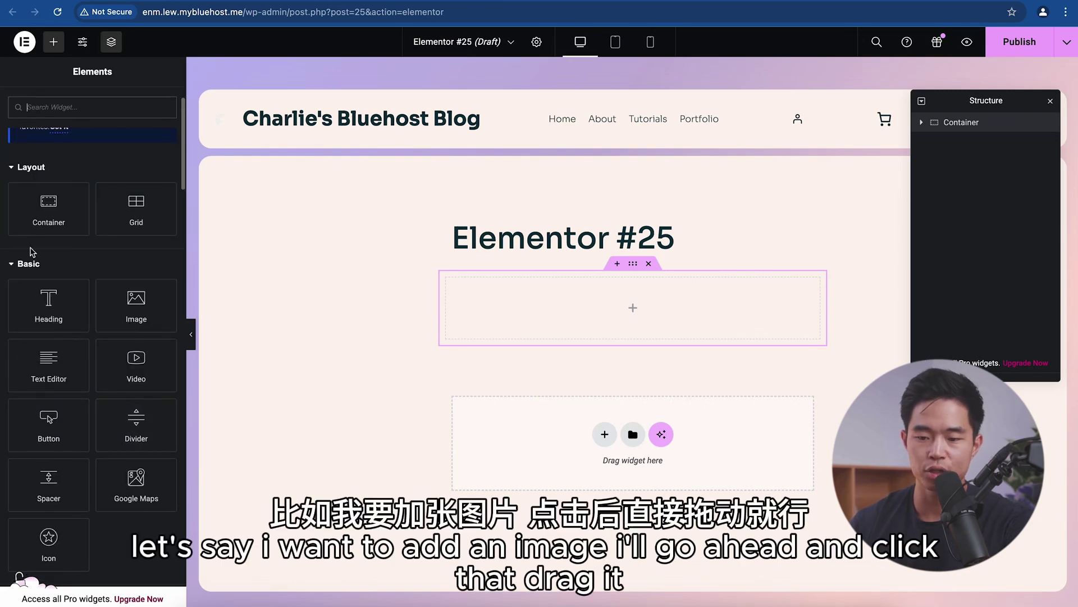
left_click_drag(146, 309, 618, 307)
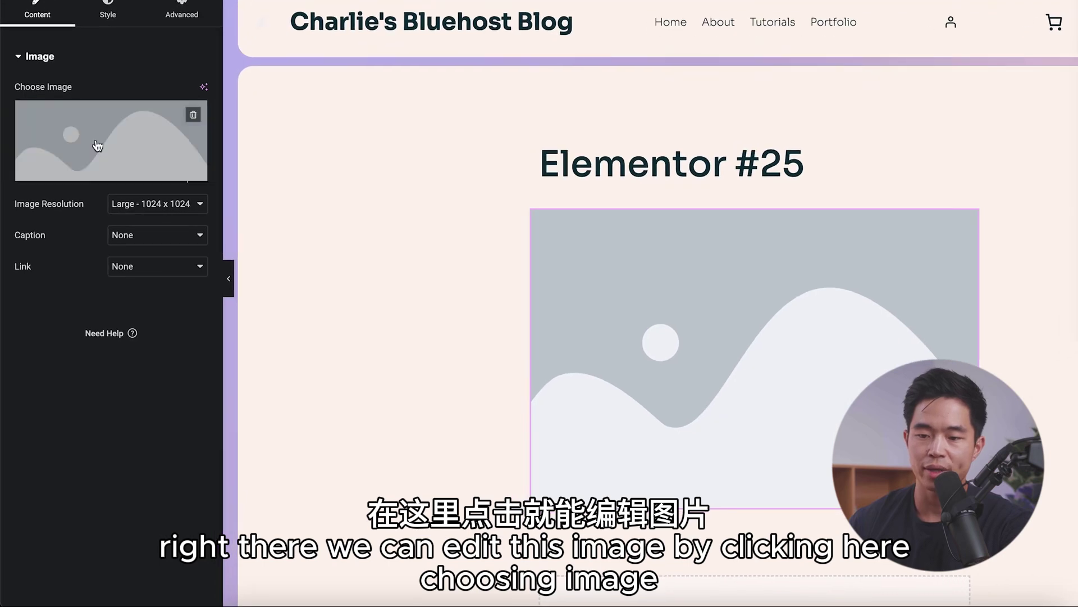
Step: Upload a photo from the computer and insert it into the Image widget
left_click(112, 174)
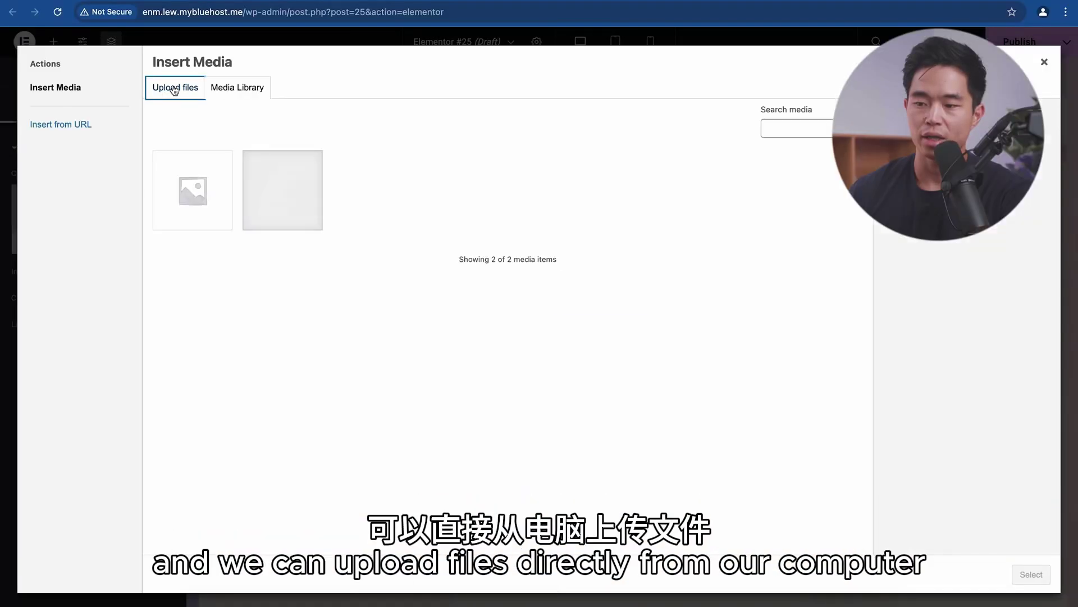
left_click(177, 87)
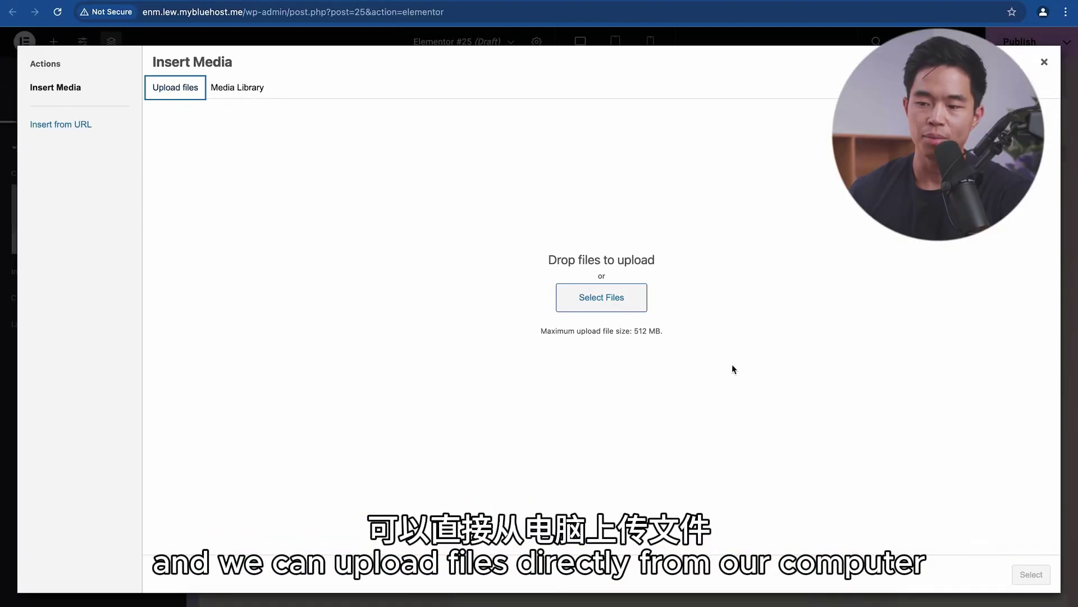
left_click(601, 298)
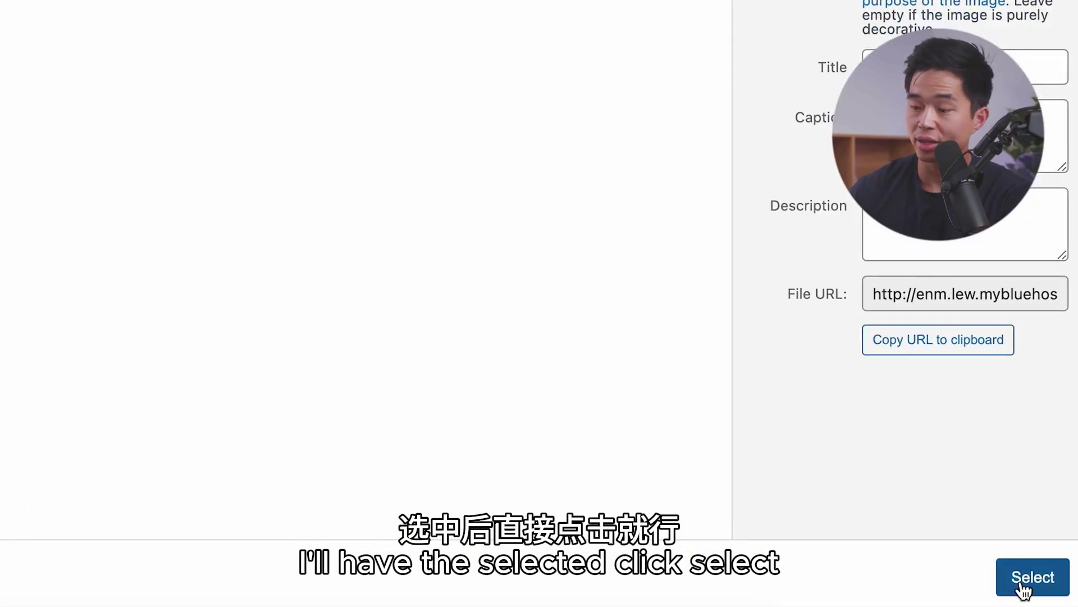
left_click(1032, 574)
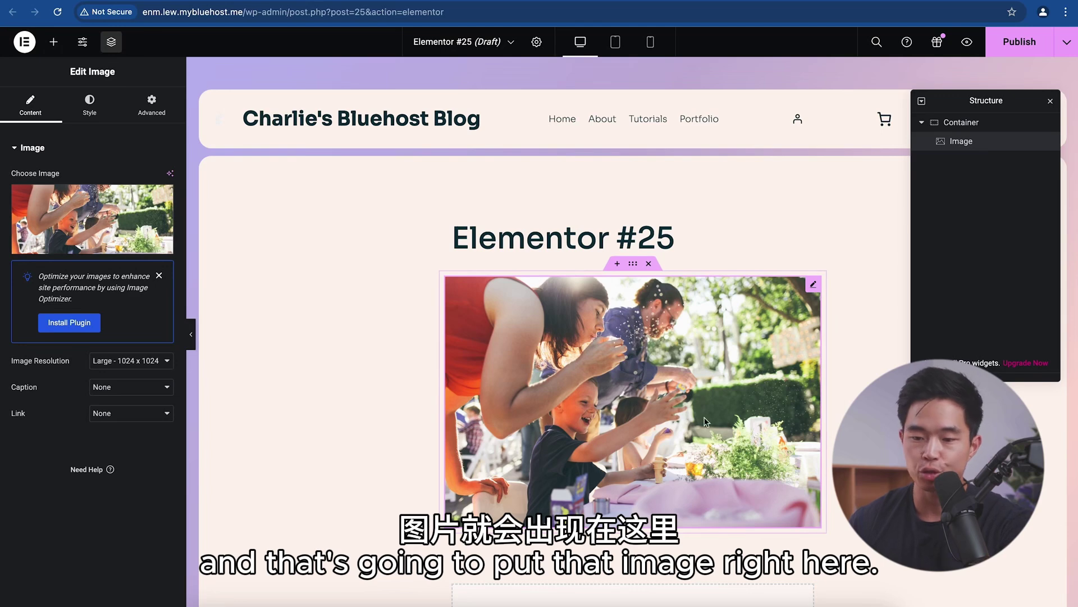
Step: Set image resolution to 1536x1536 and add a centred heading with the owner's name below
left_click(134, 363)
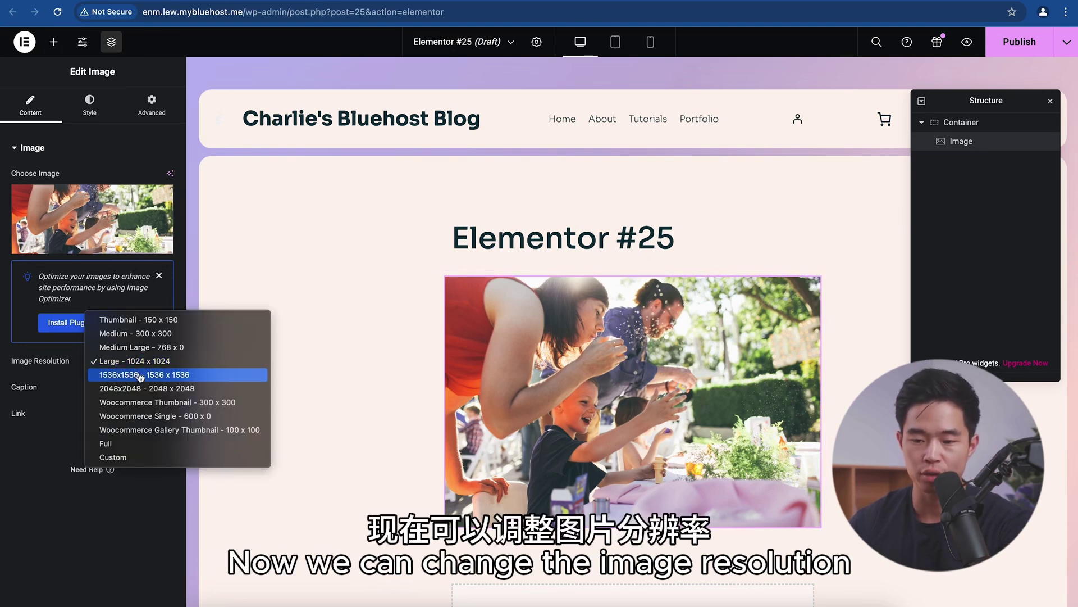
left_click(136, 375)
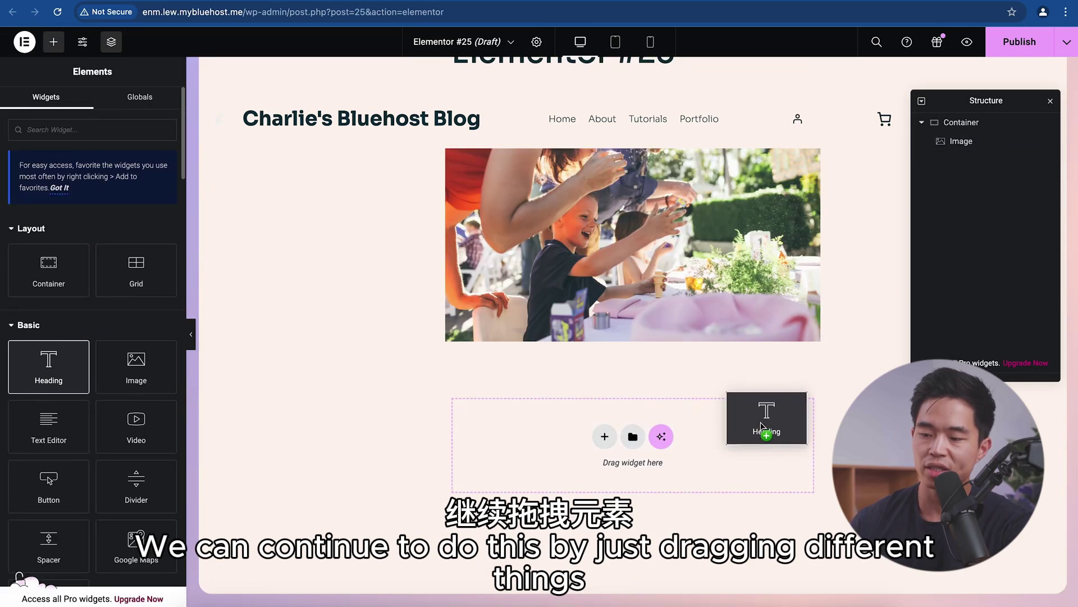
left_click_drag(765, 362, 596, 441)
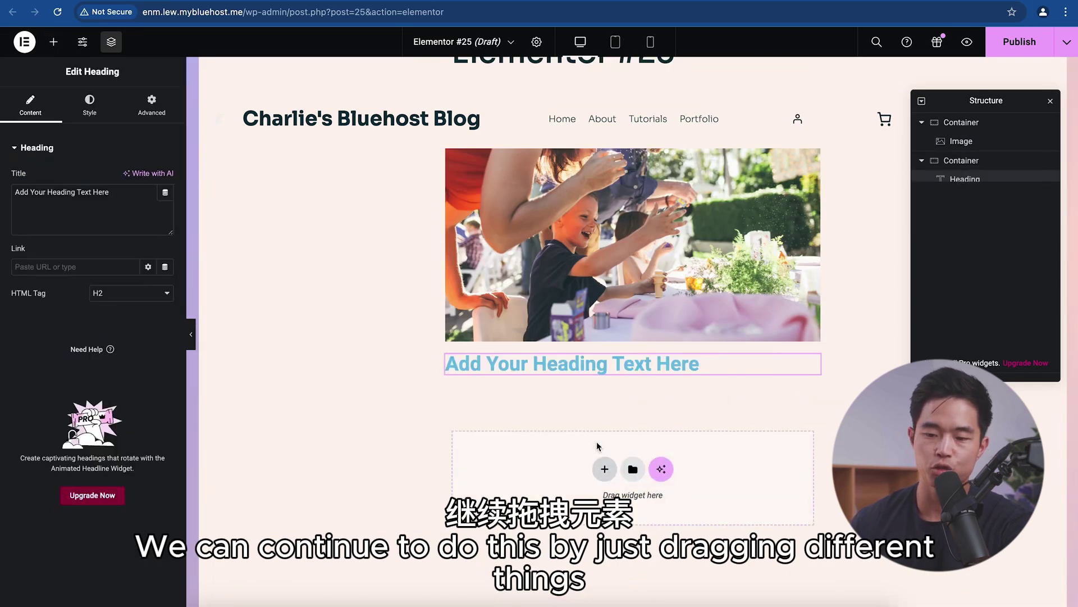
triple_click(579, 368)
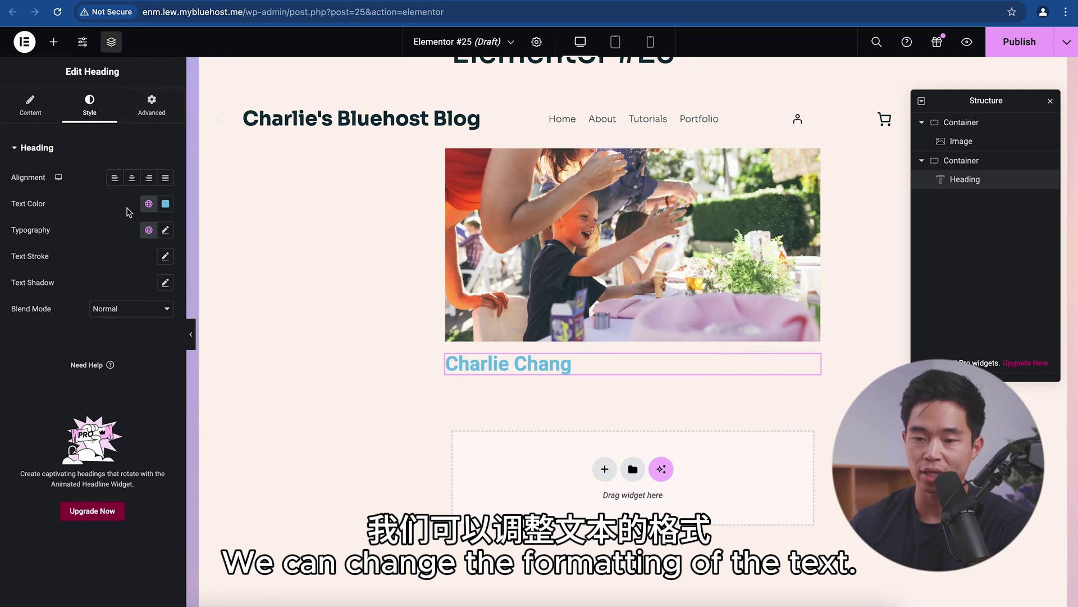
left_click(131, 177)
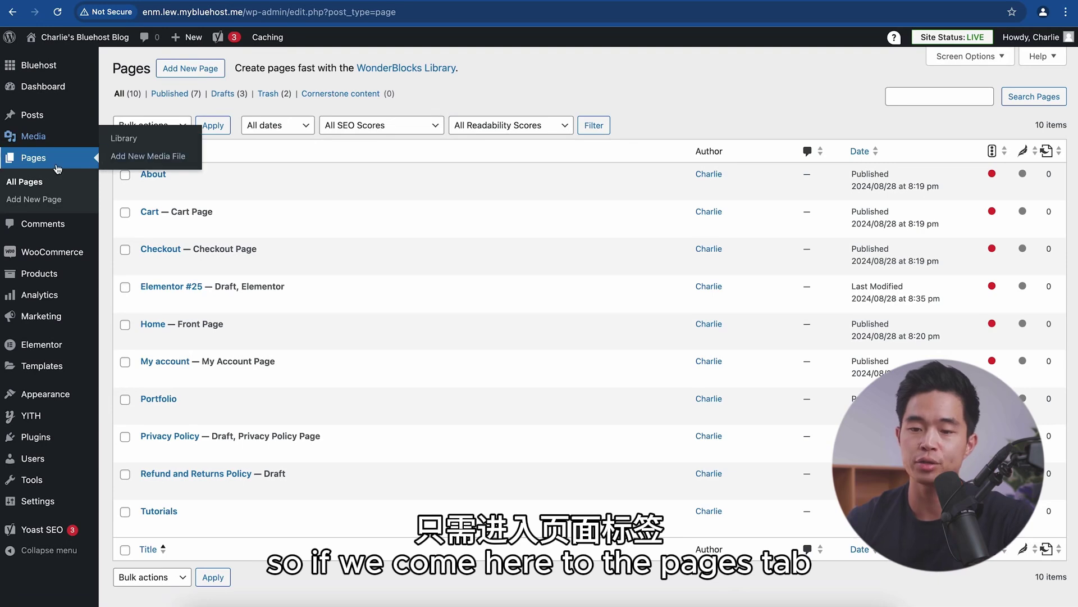
Step: Start a new page with Add New Page in the block editor
left_click(211, 69)
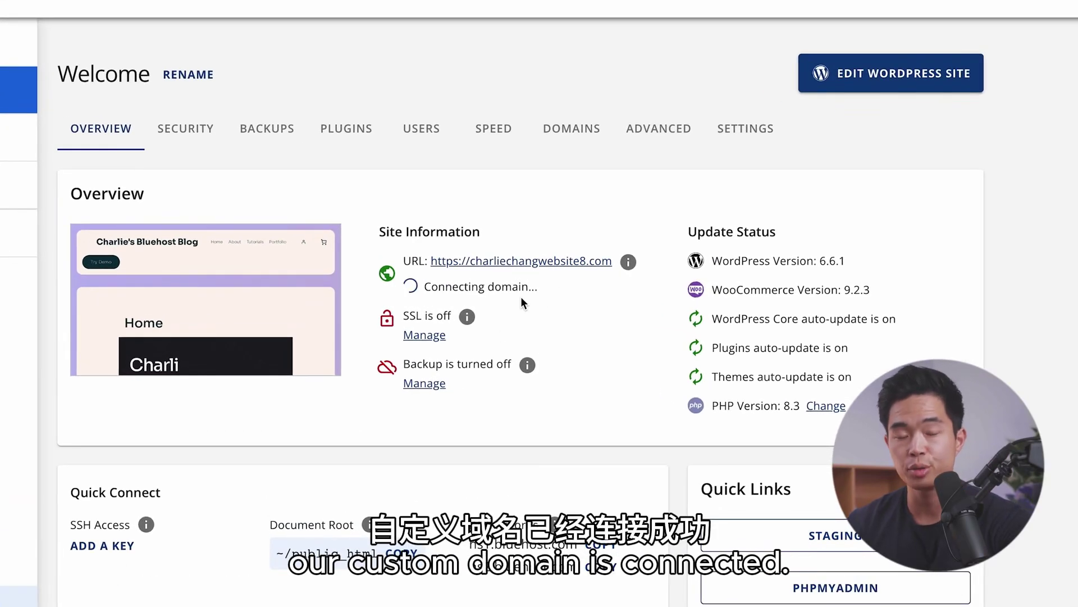
scroll(666, 358, "up", 1)
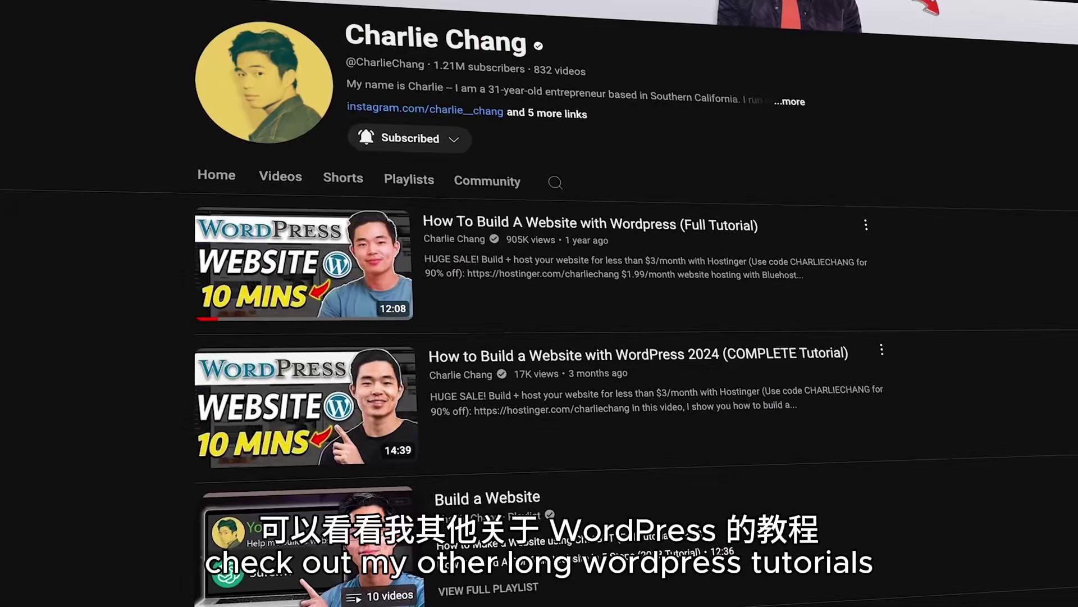
scroll(539, 303, "down", 3)
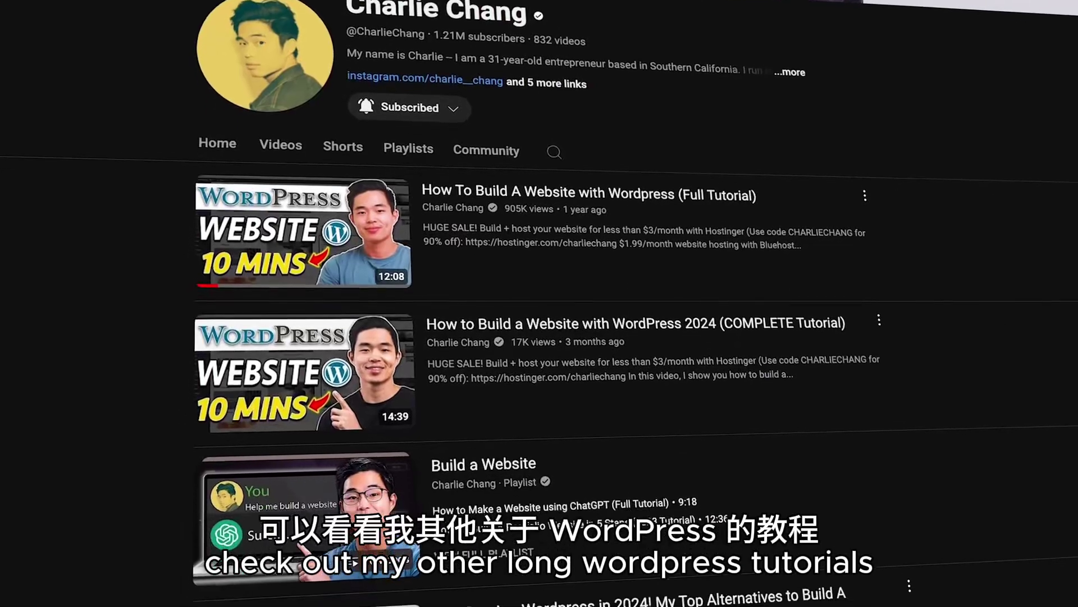
scroll(539, 303, "down", 3)
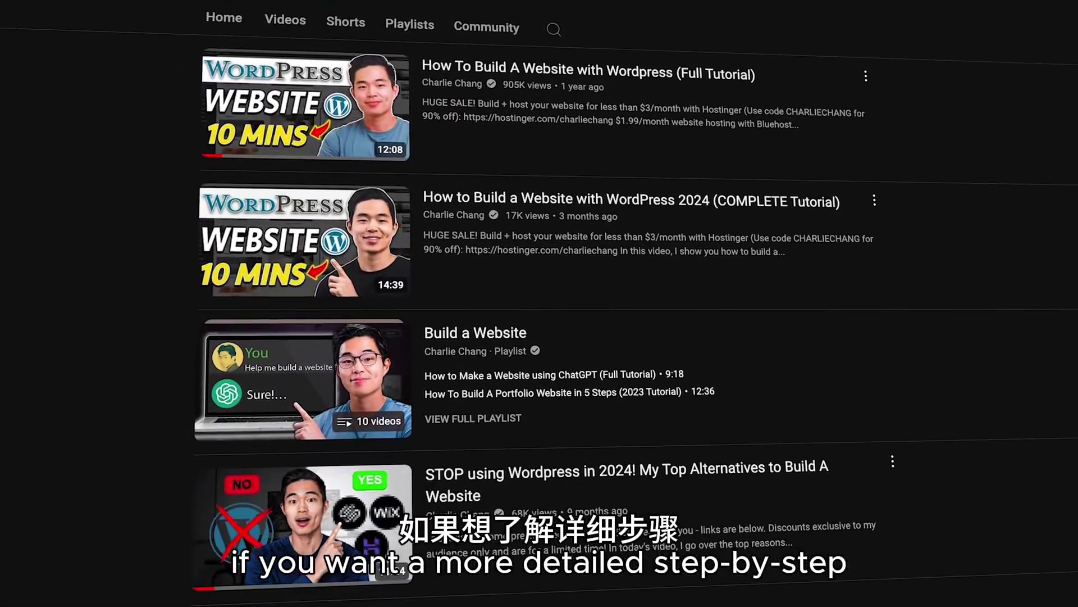